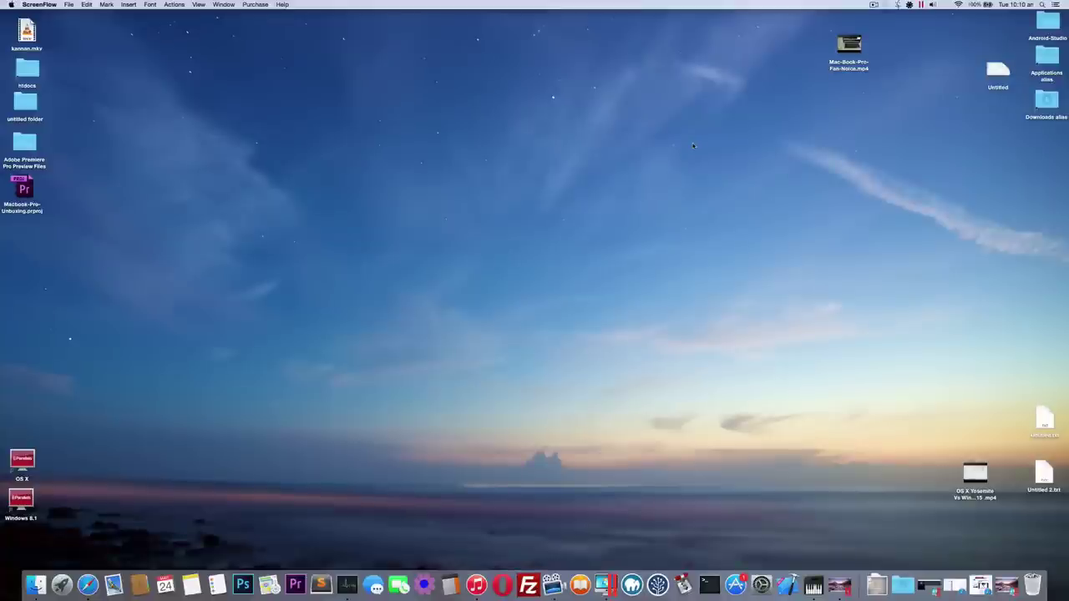
Examine the file types the desktop offers for new files and the Cut command available for Mac-Book-Pro-Fan-Noice.mp4
right_click(586, 182)
mouse_move(614, 195)
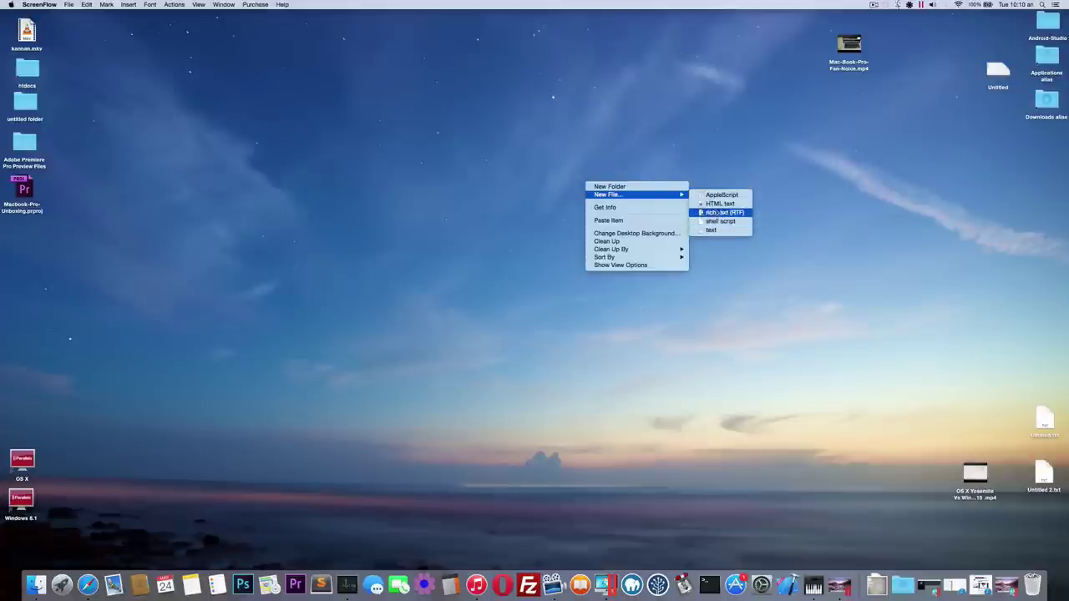
click(816, 81)
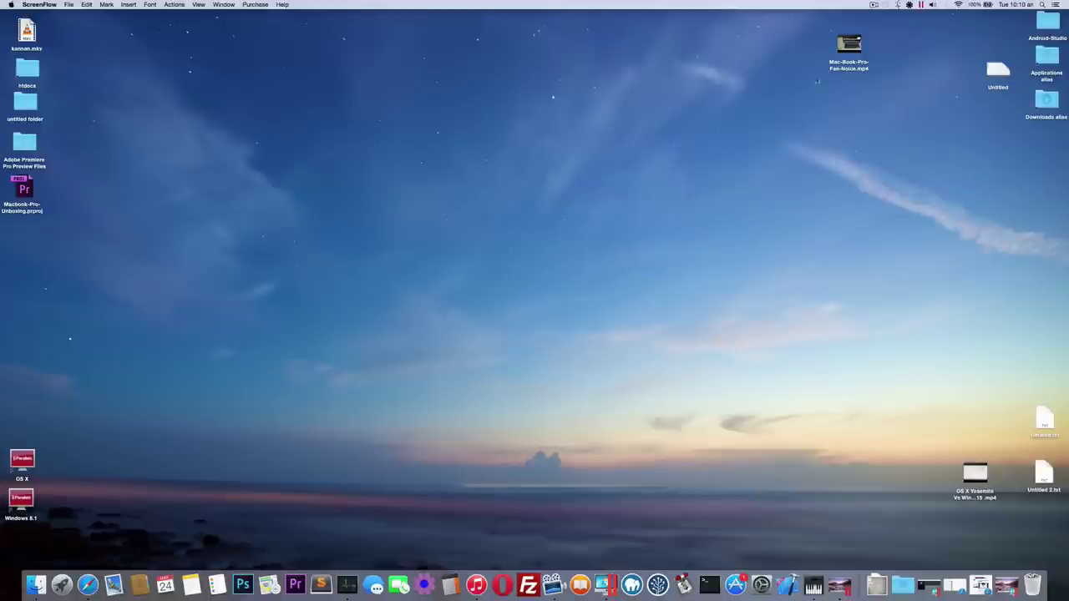
right_click(850, 50)
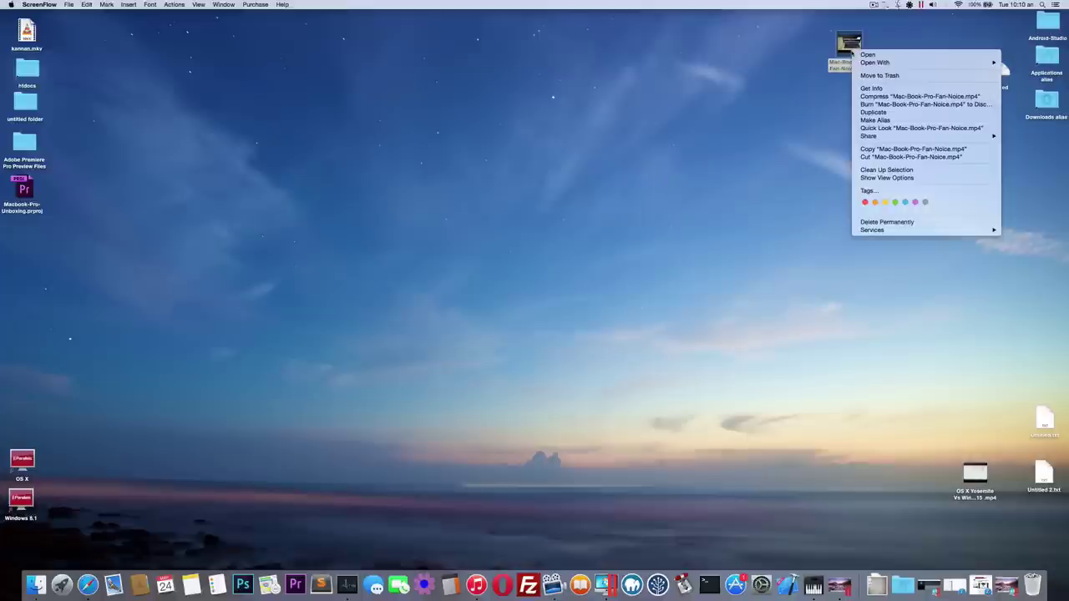
click(873, 157)
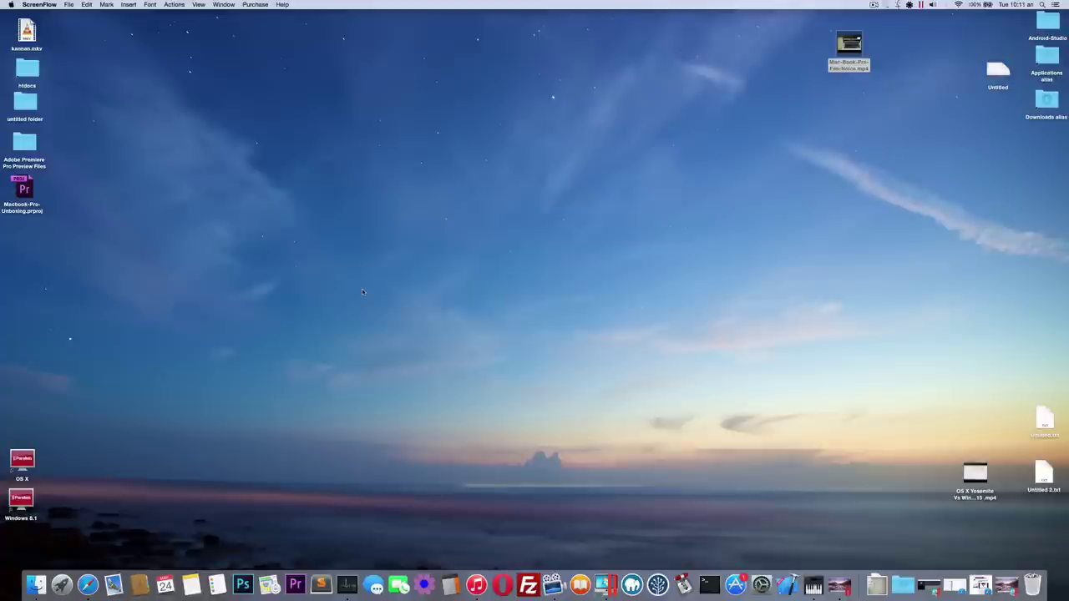
right_click(543, 271)
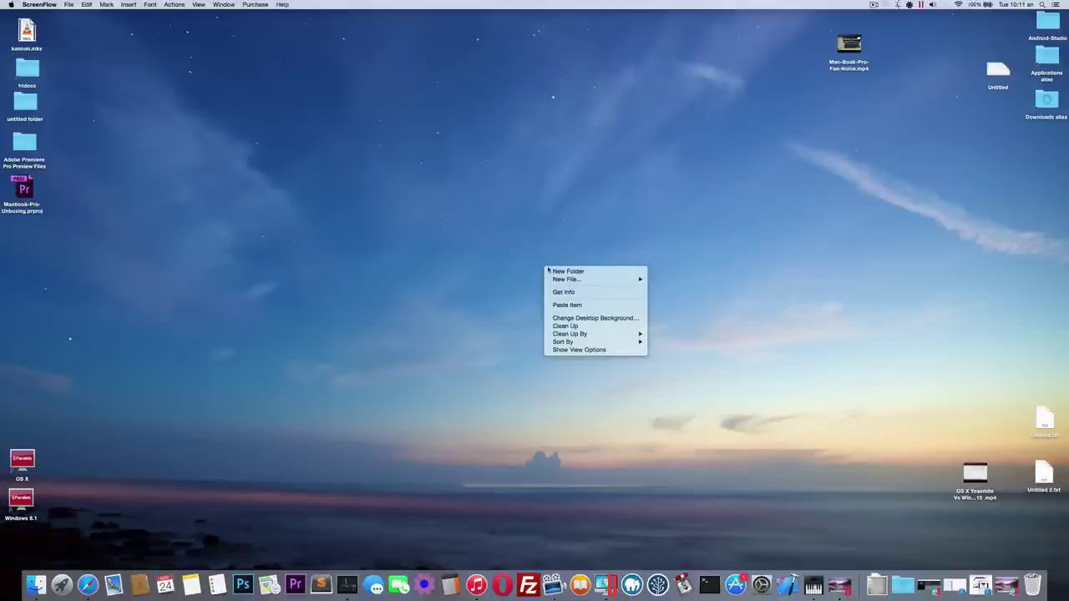
mouse_move(594, 278)
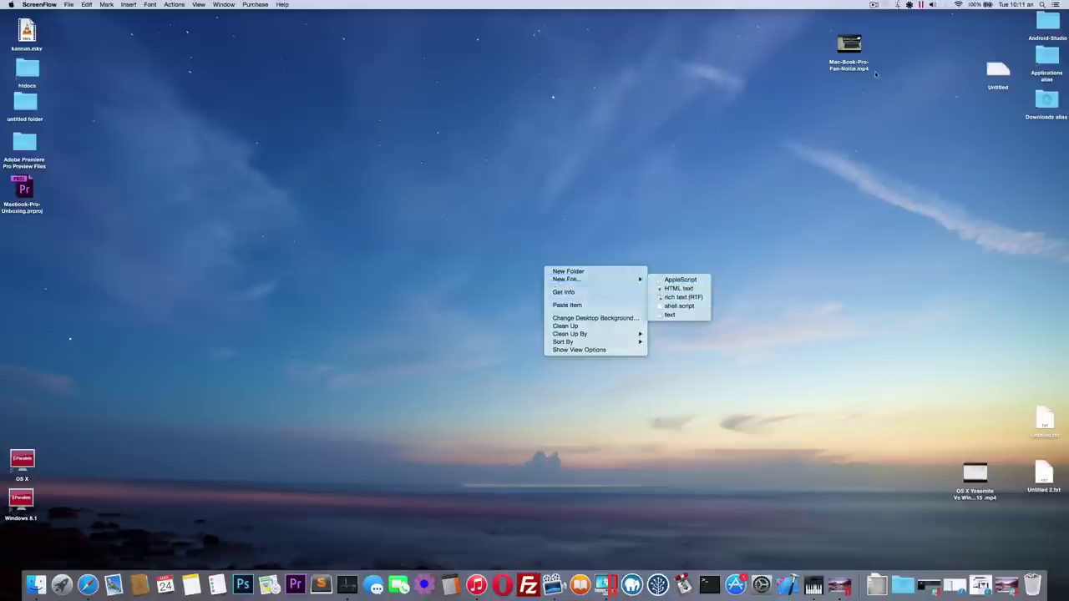
key(Escape)
right_click(854, 53)
click(864, 153)
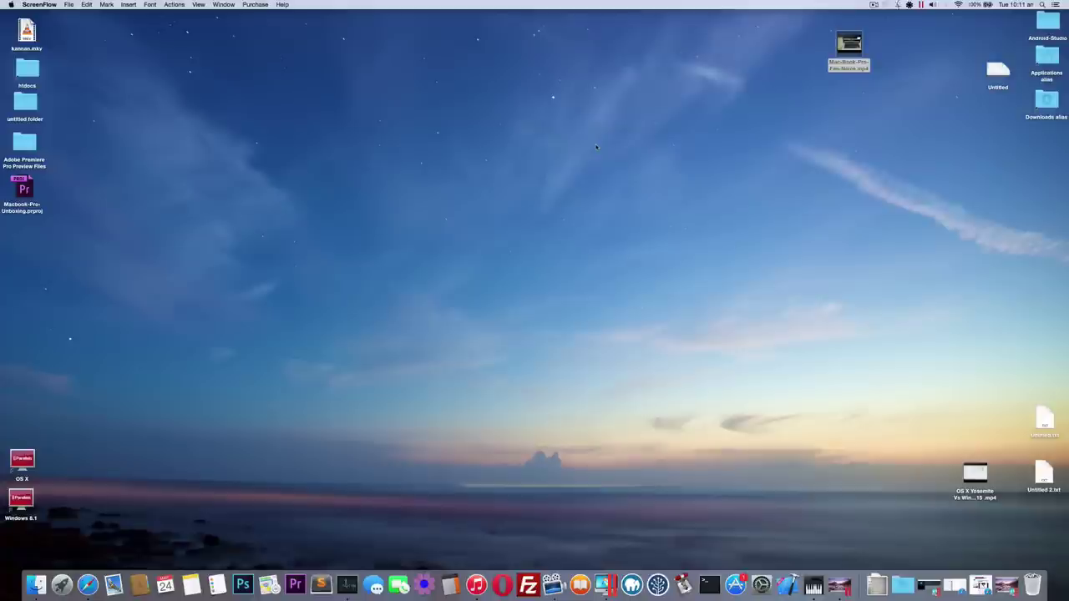
right_click(844, 51)
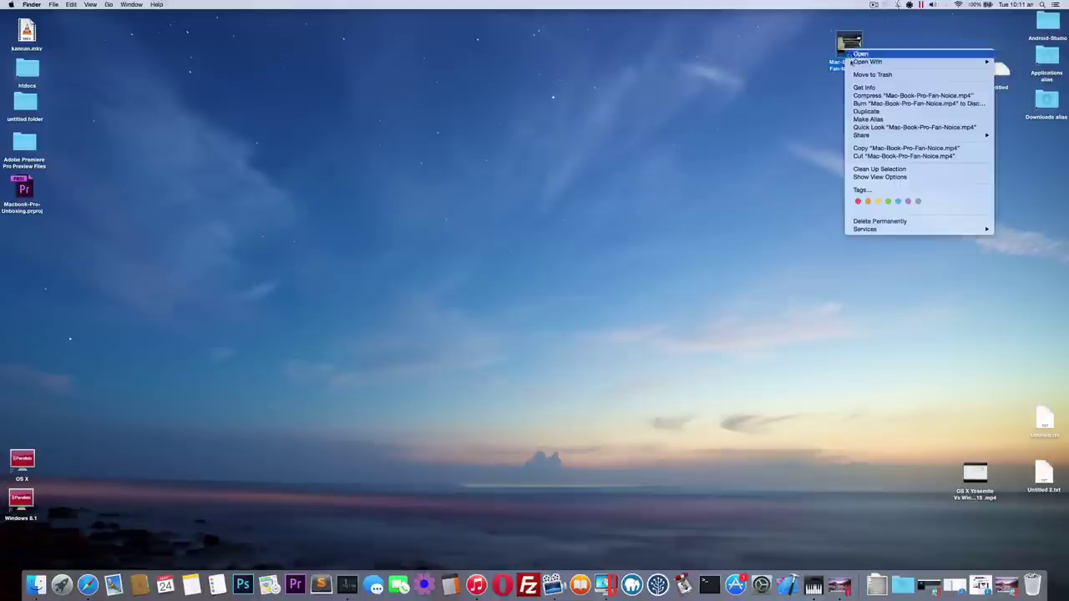
click(705, 161)
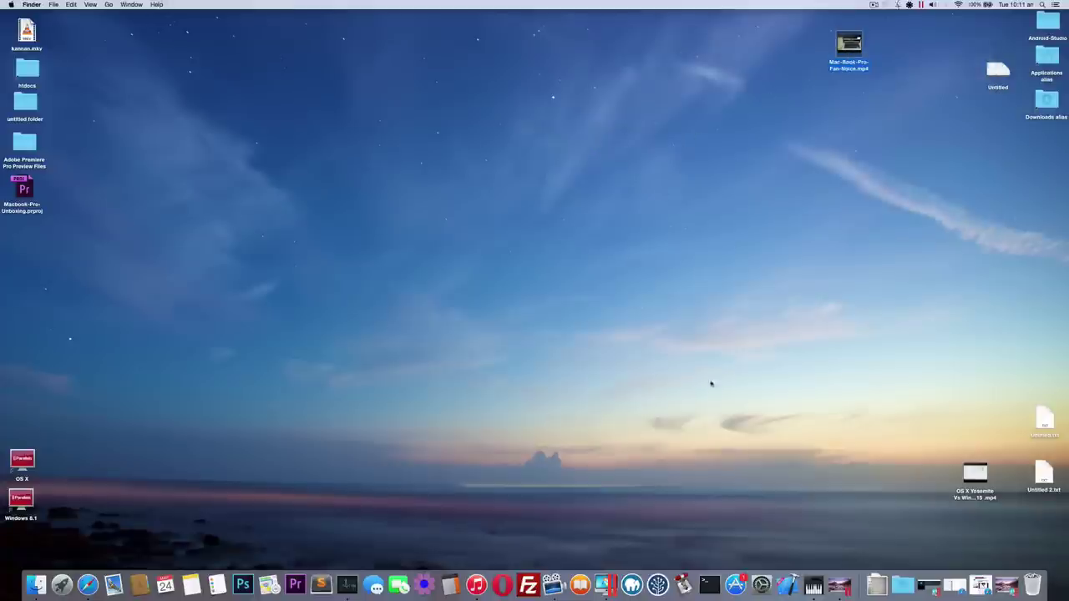
Switch to the OS X virtual machine in full screen and open XtraFinder.dmg from its desktop
click(1006, 584)
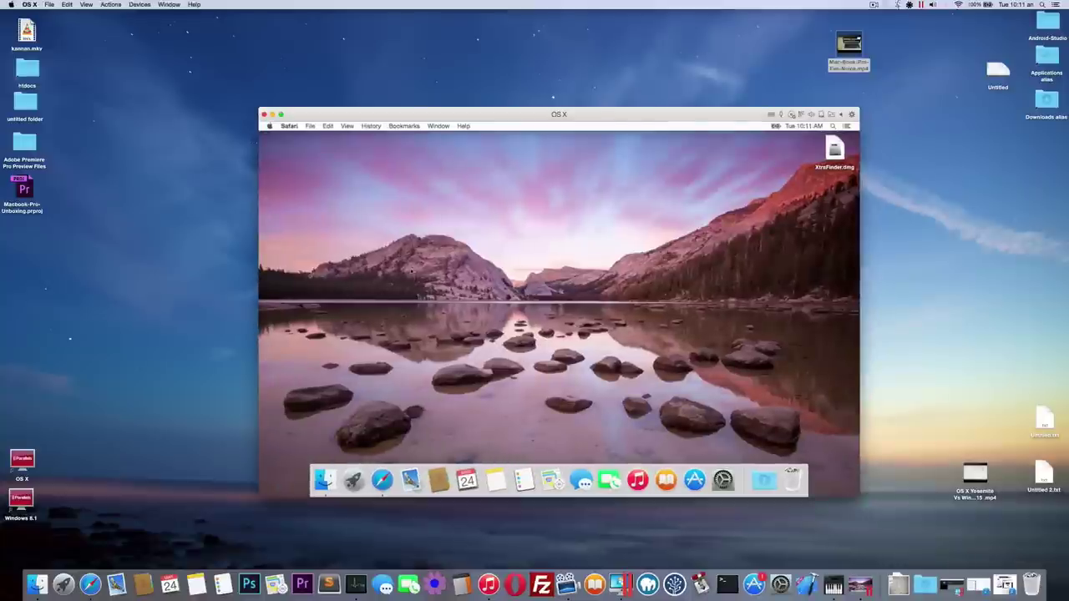
click(280, 114)
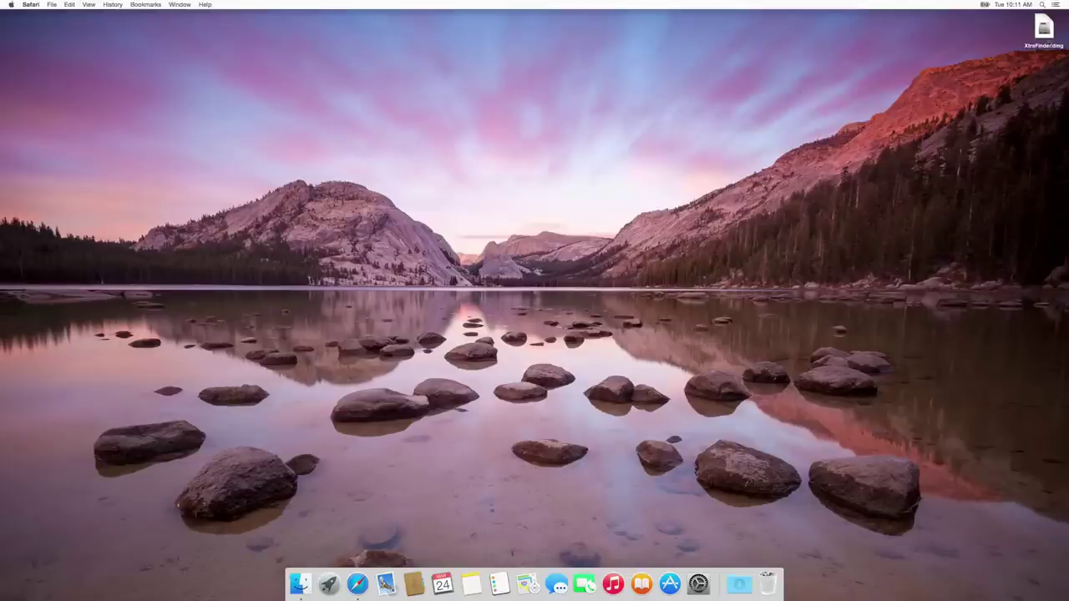
click(1045, 33)
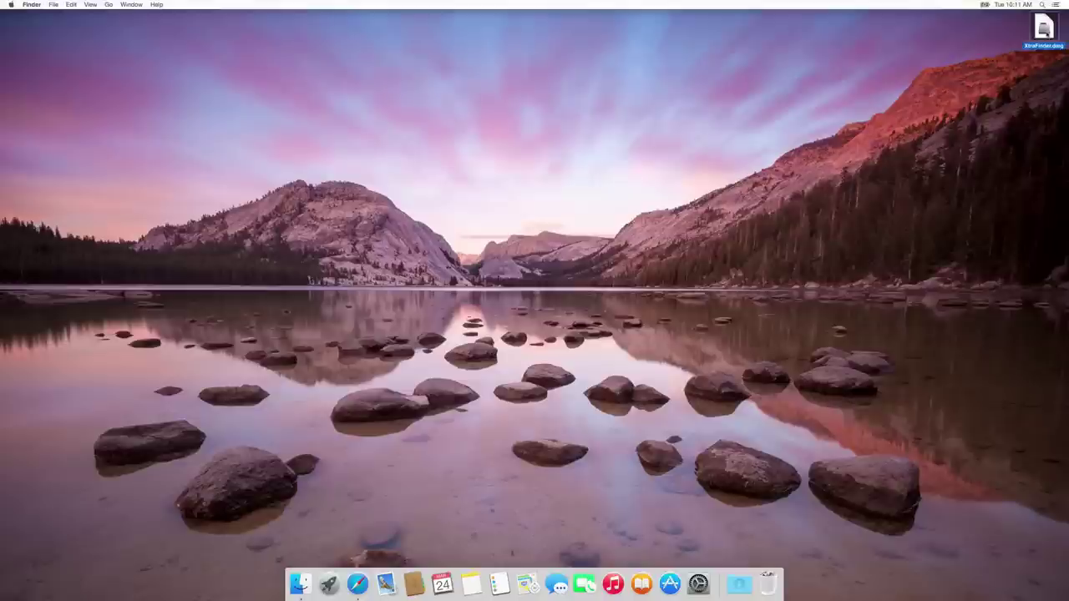
double_click(1045, 34)
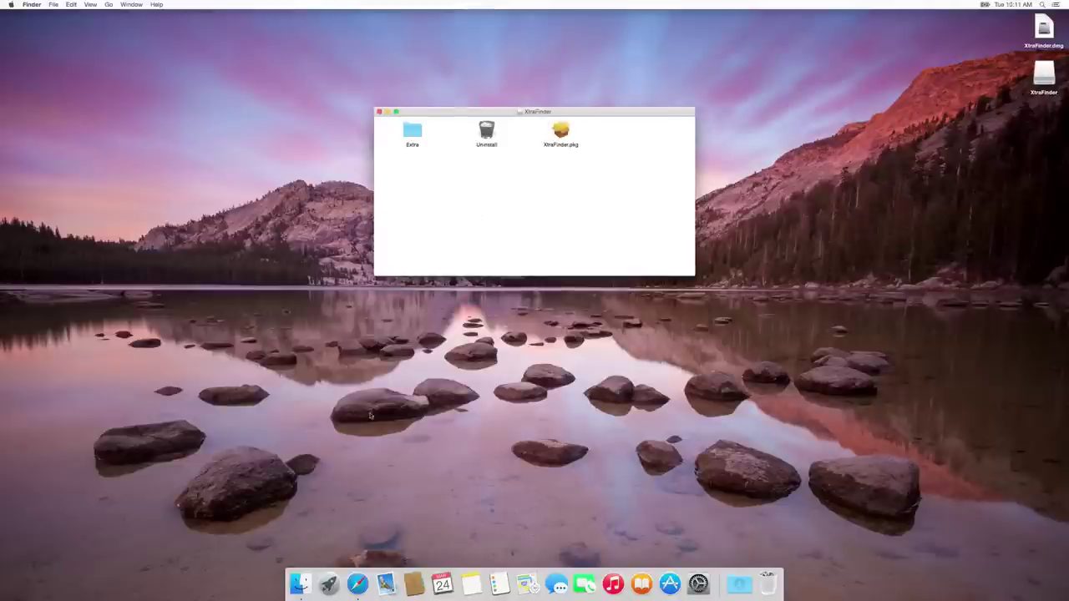
Install XtraFinder from XtraFinder.pkg as a standard installation, authorizing it with the account password, and close the installer
double_click(560, 132)
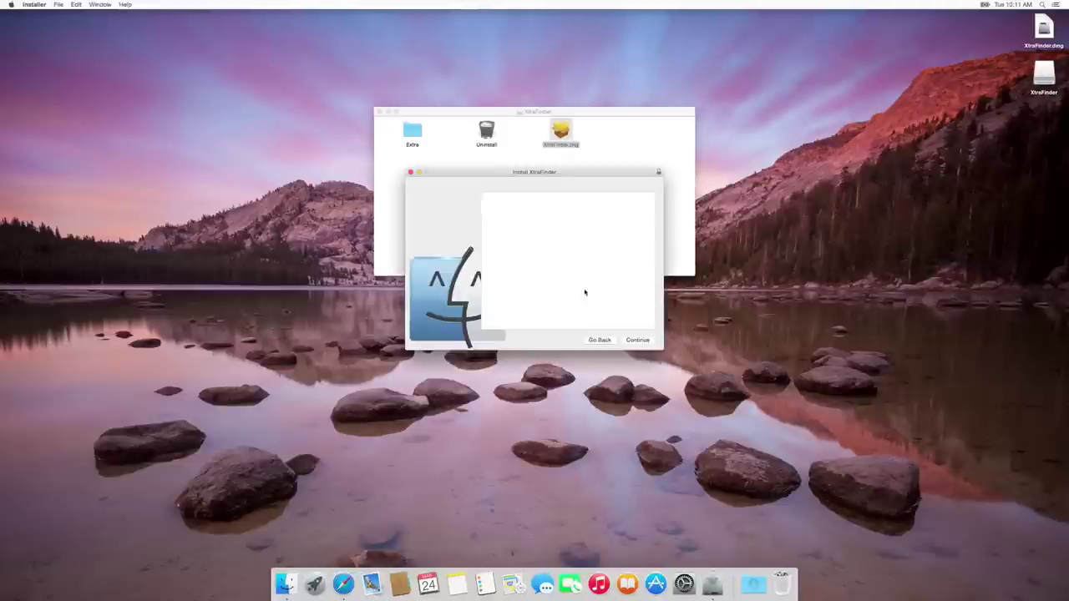
click(636, 340)
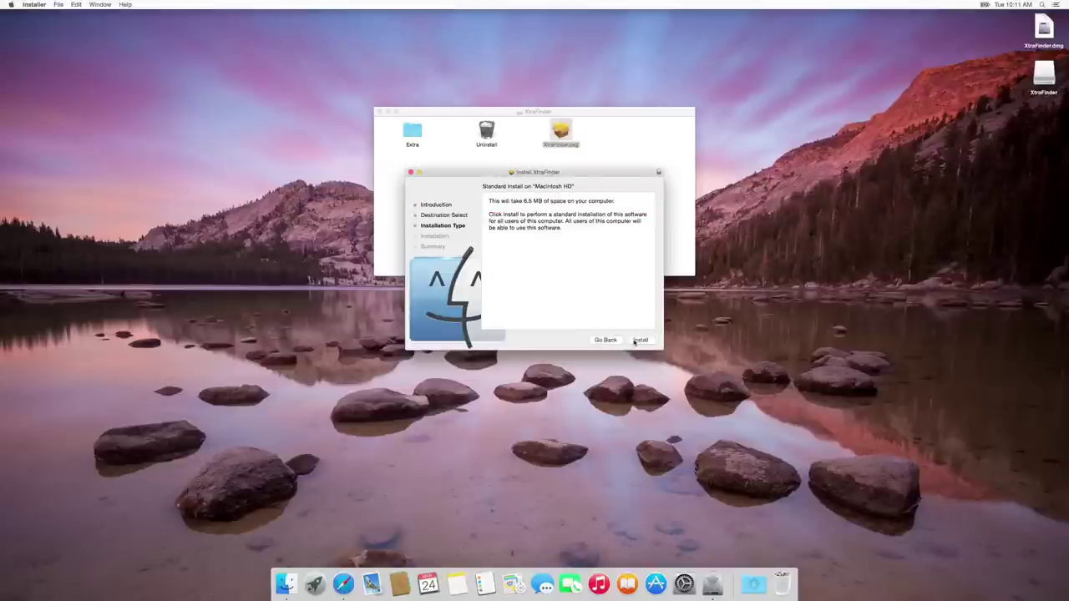
click(634, 342)
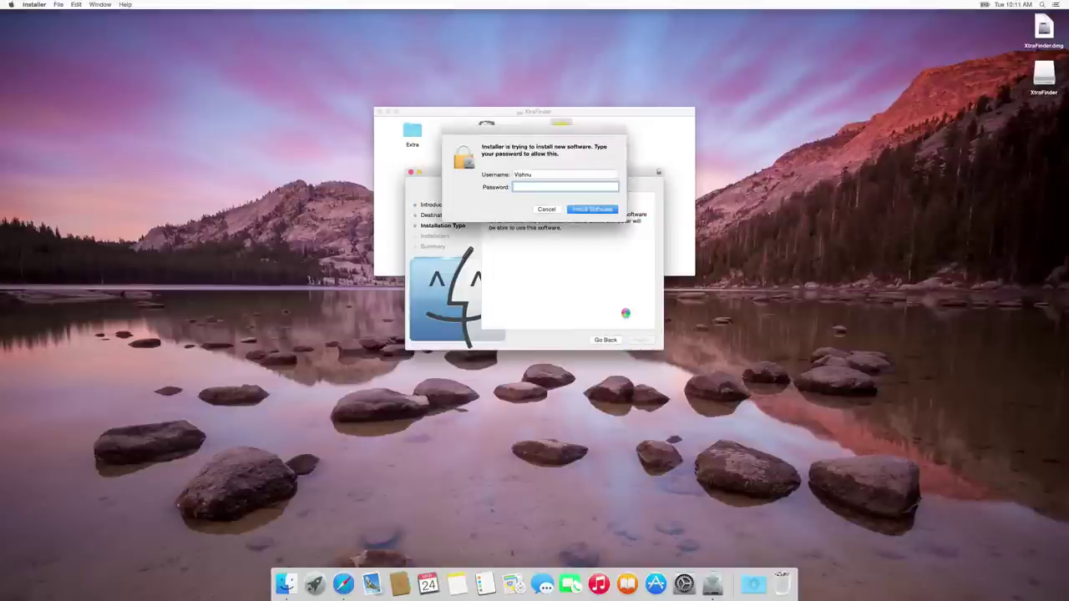
text(••••)
click(599, 209)
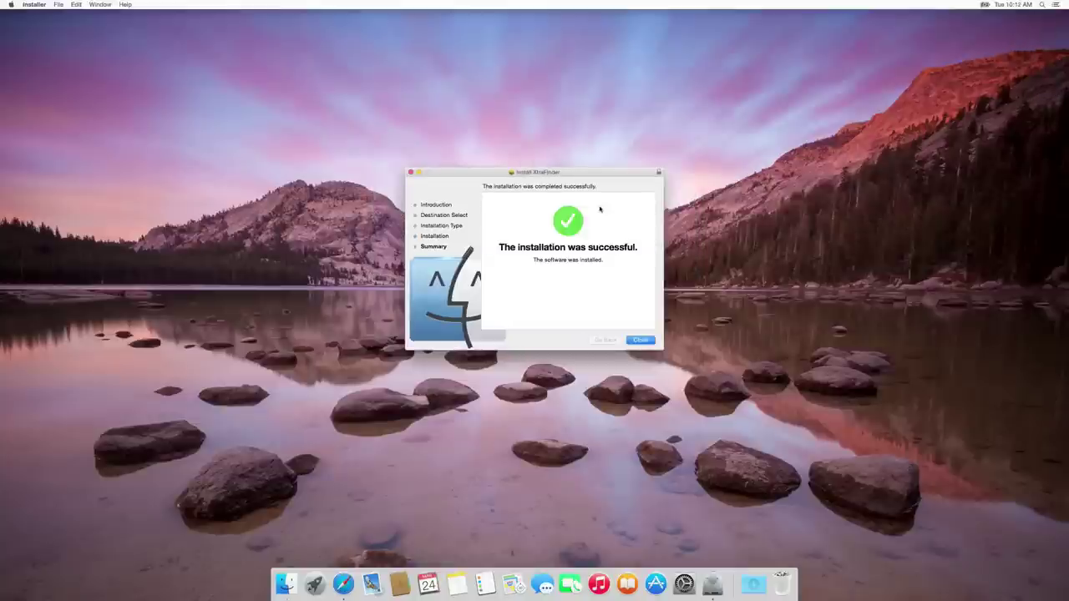
click(638, 341)
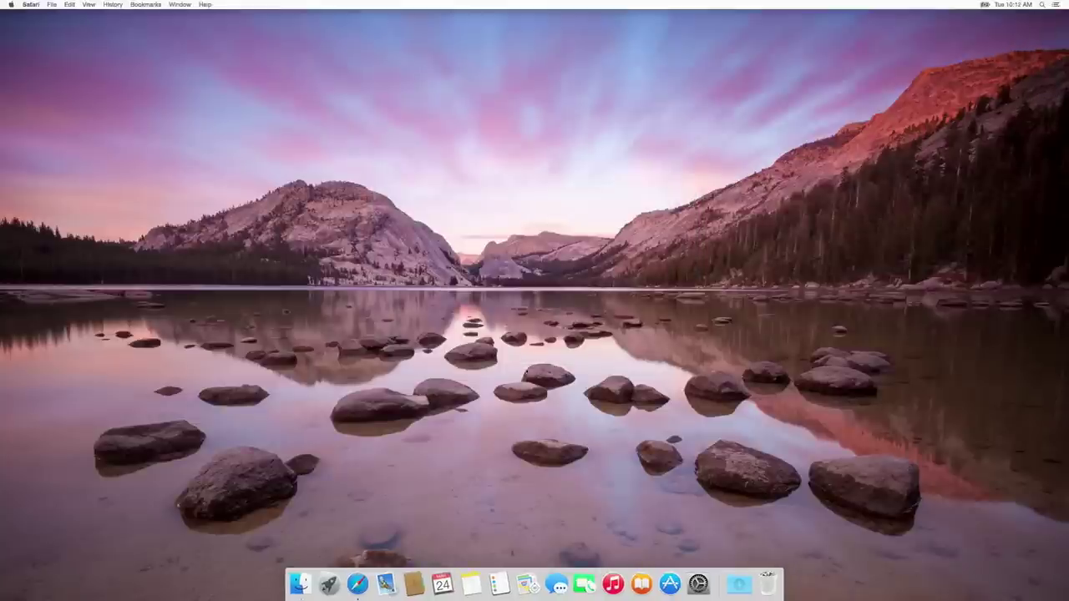
Show the Applications folder in an enlarged Finder window and launch XtraFinder from it
click(311, 579)
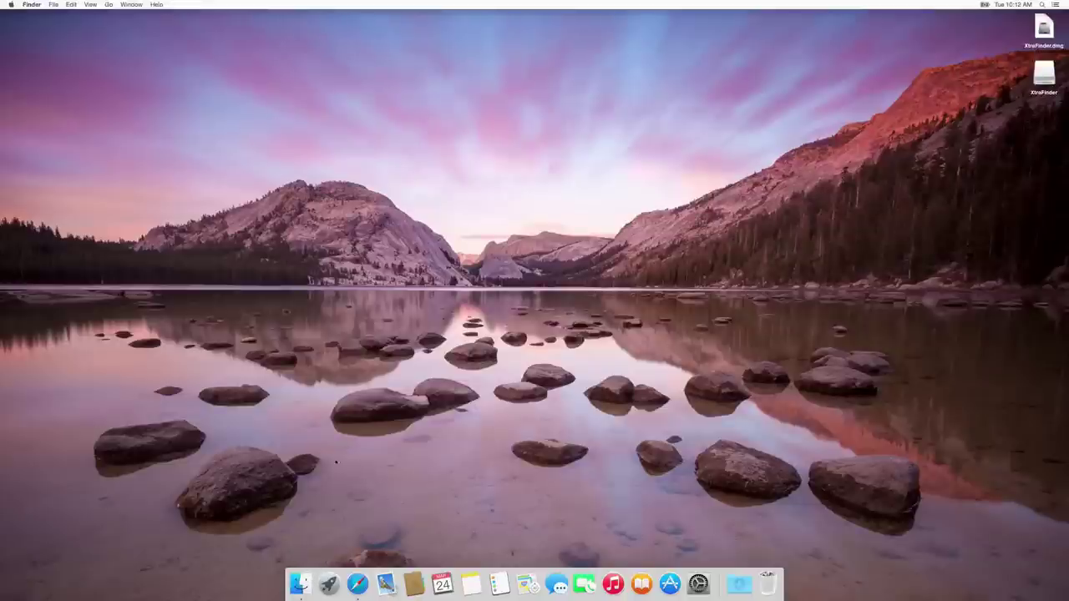
click(299, 583)
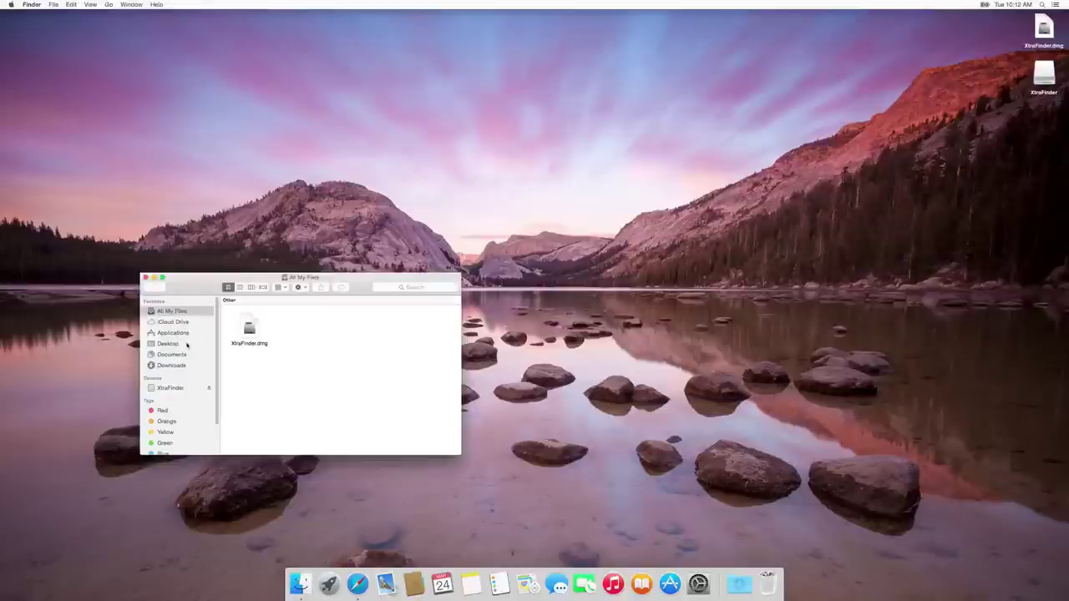
click(172, 333)
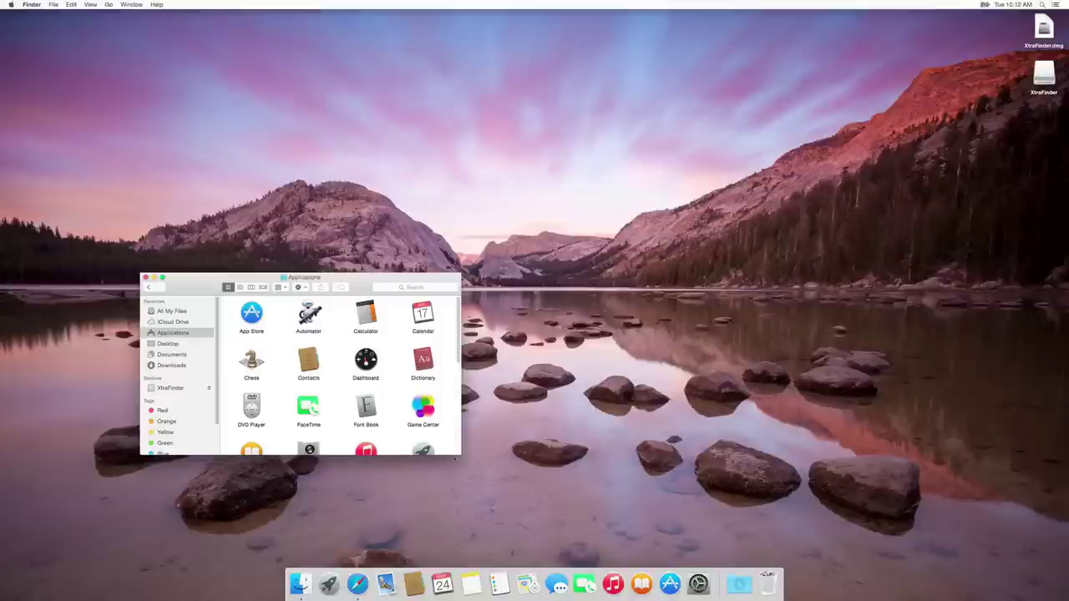
drag(458, 456, 857, 531)
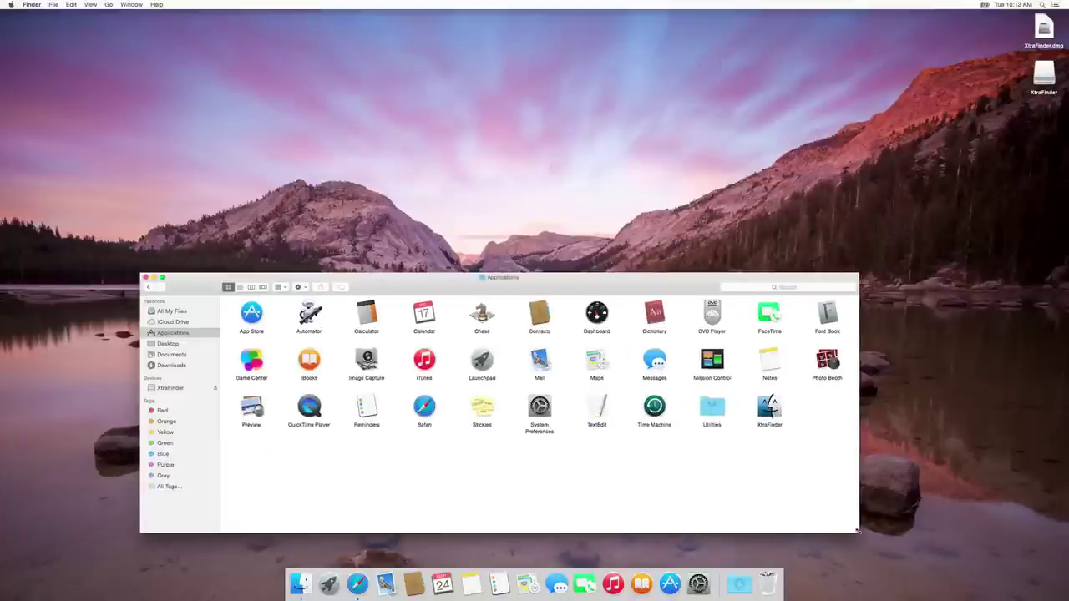
double_click(775, 409)
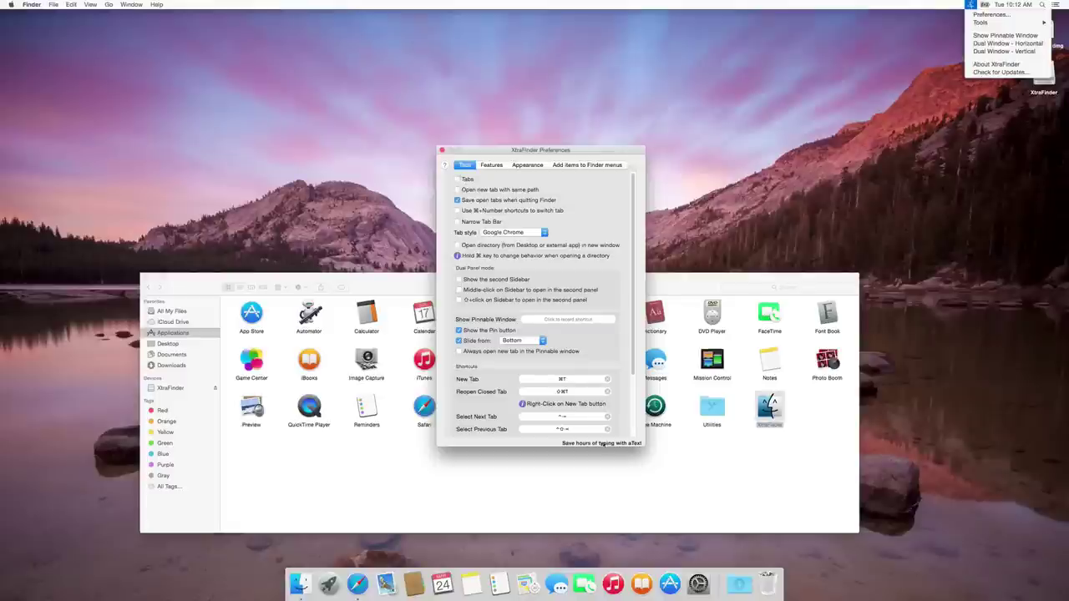
Enable the Cut & Paste feature in the XtraFinder preferences
click(644, 455)
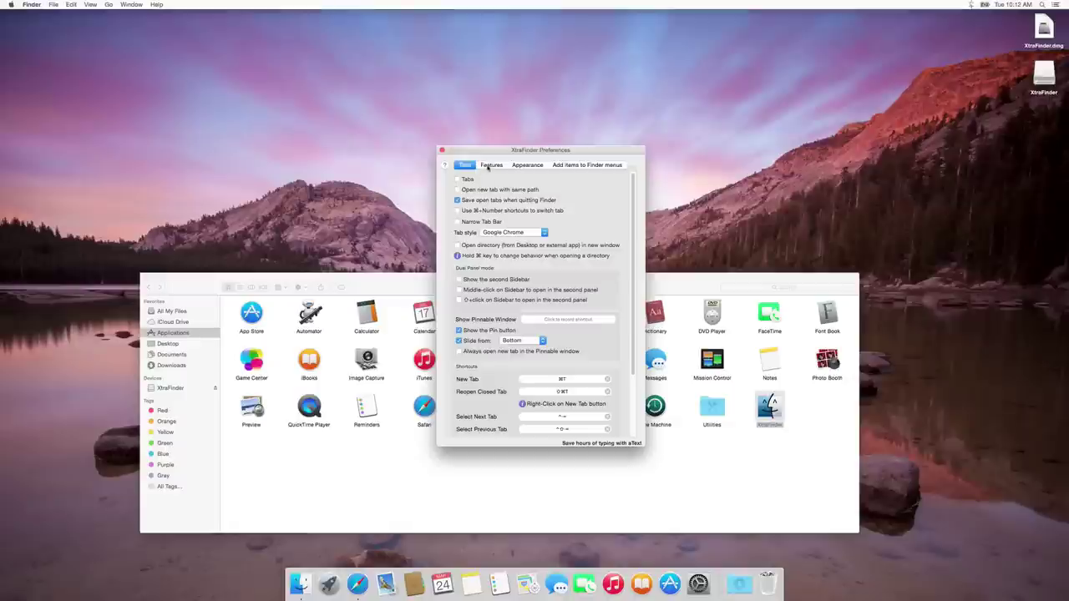
click(489, 167)
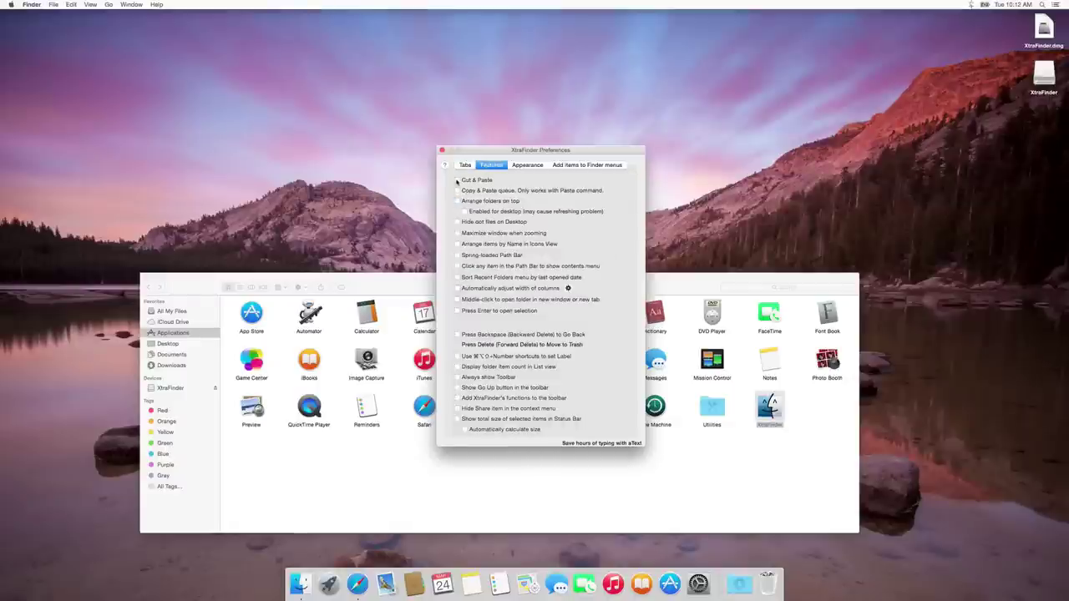
click(457, 180)
Review the Appearance, Features and Tabs options in the XtraFinder preferences, including the tab shortcuts
click(522, 166)
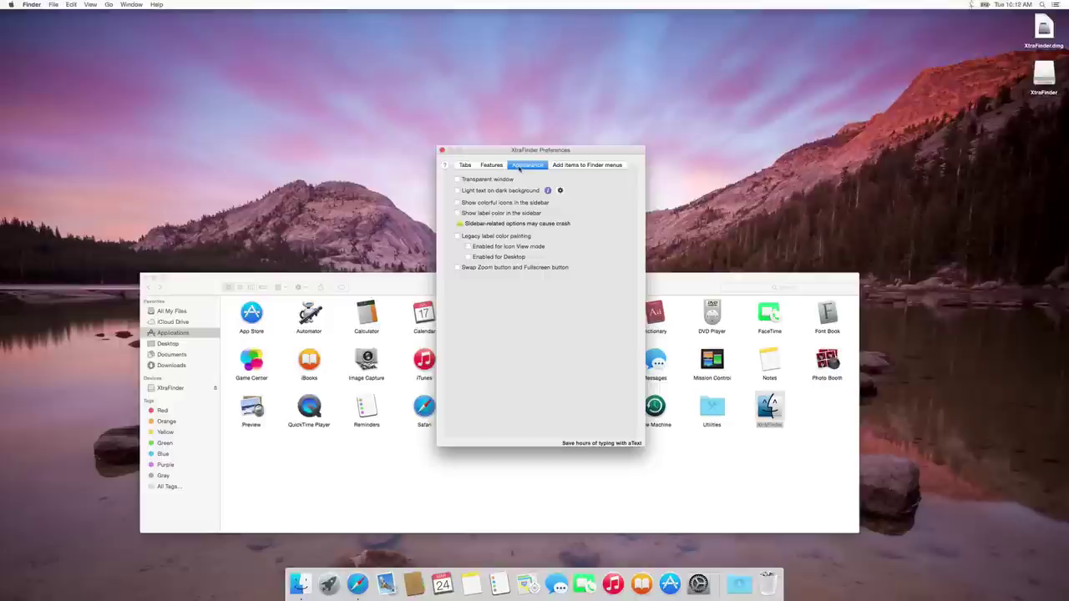
click(493, 167)
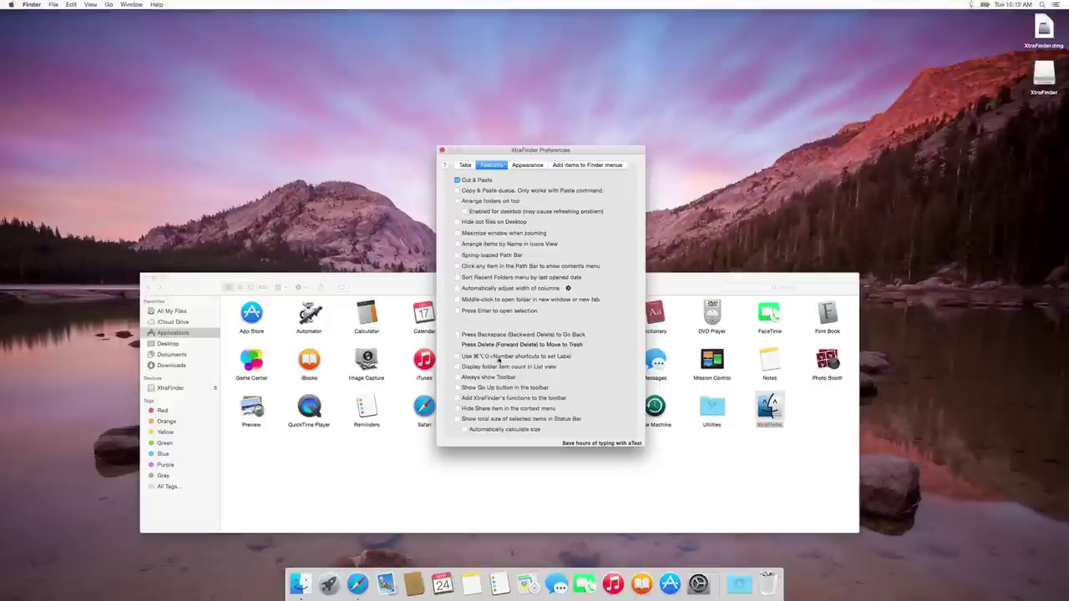
click(465, 166)
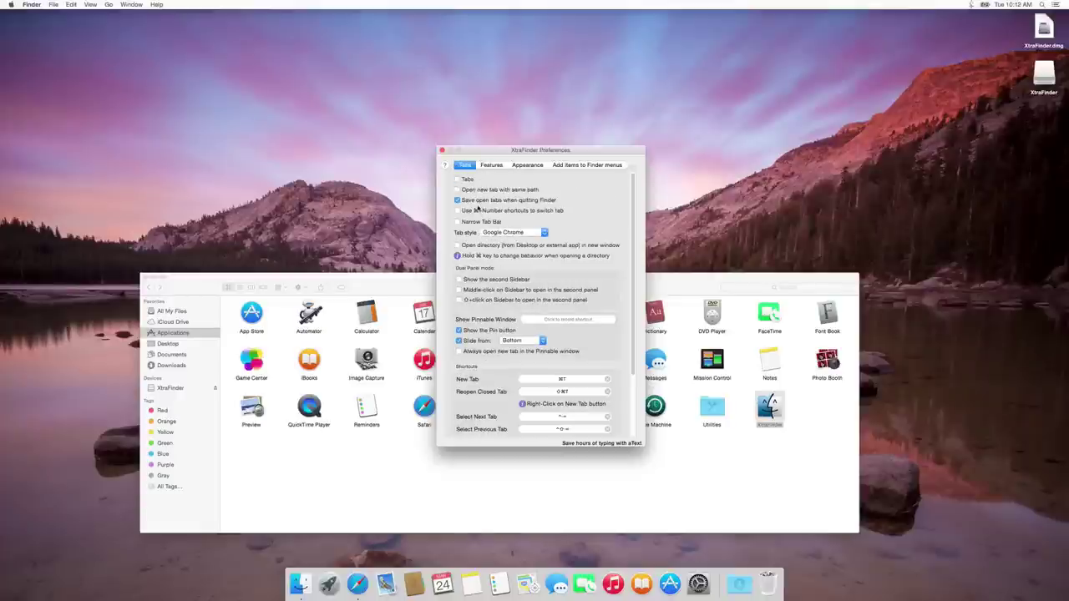
scroll(641, 341, down, 4)
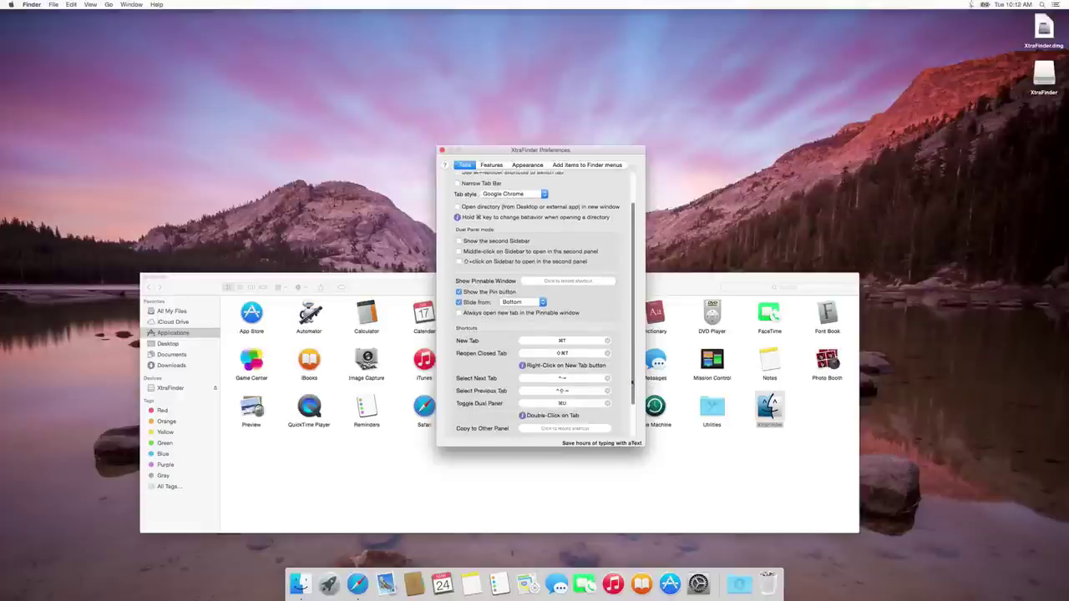
scroll(633, 406, down, 1)
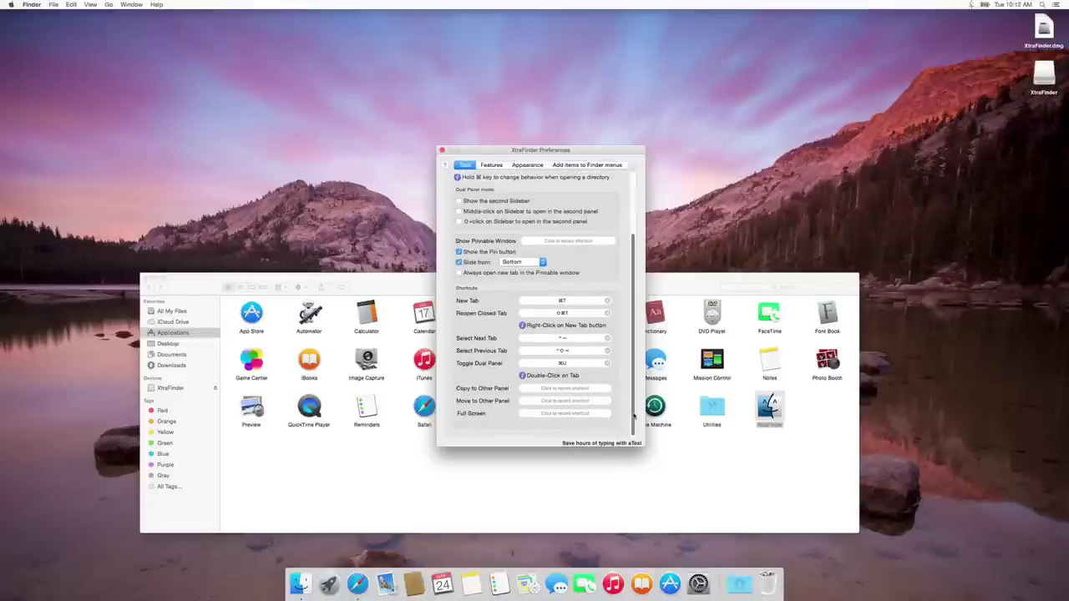
scroll(633, 416, up, 4)
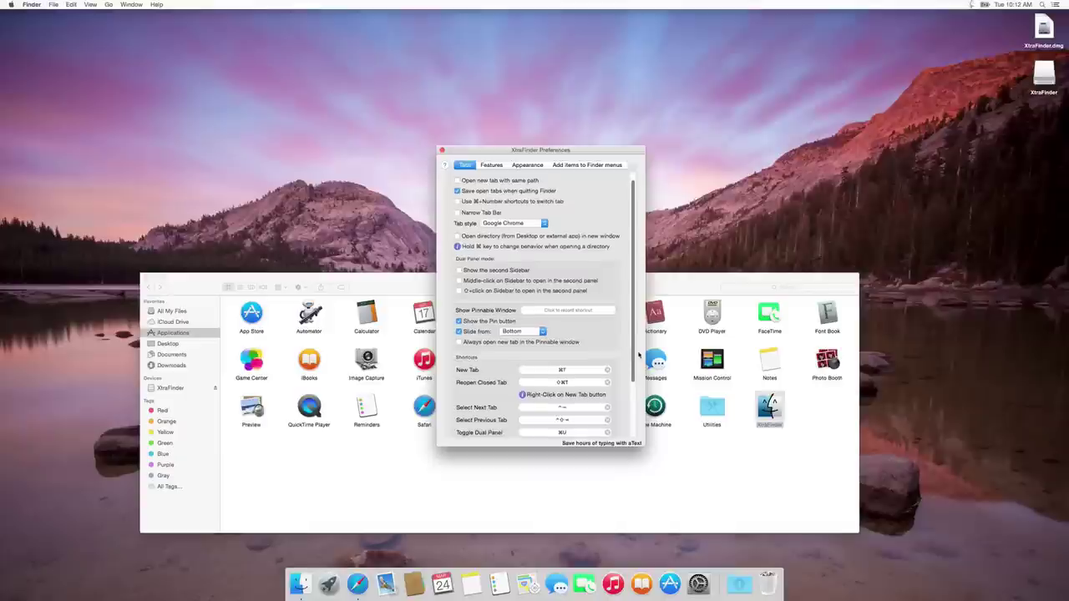
scroll(639, 355, up, 1)
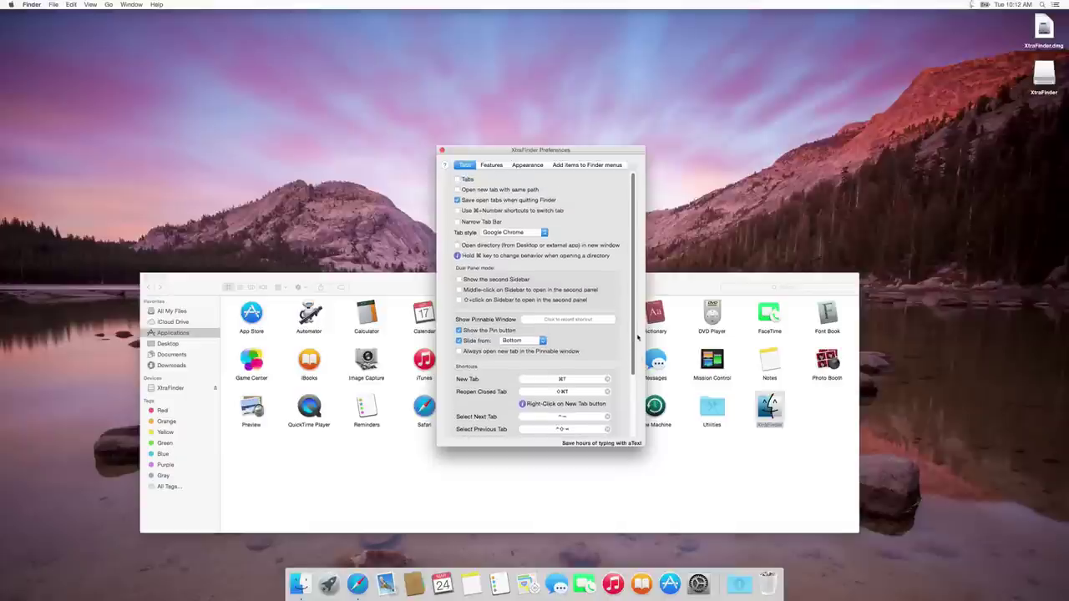
click(491, 165)
click(527, 165)
Add the New File command to the Finder menus with a keyboard shortcut, and close the XtraFinder preferences
click(565, 166)
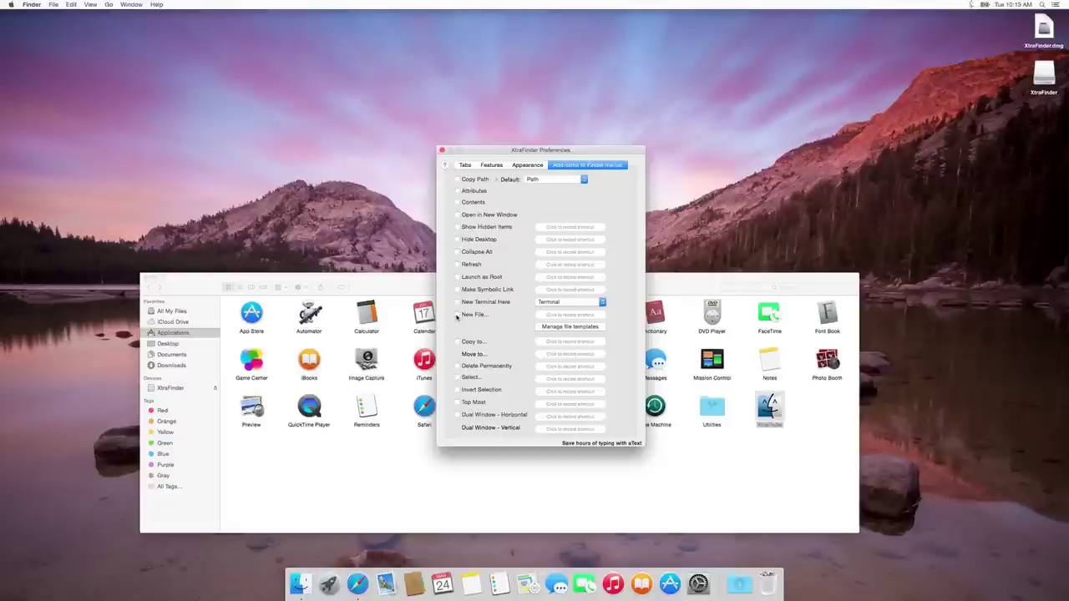
click(457, 315)
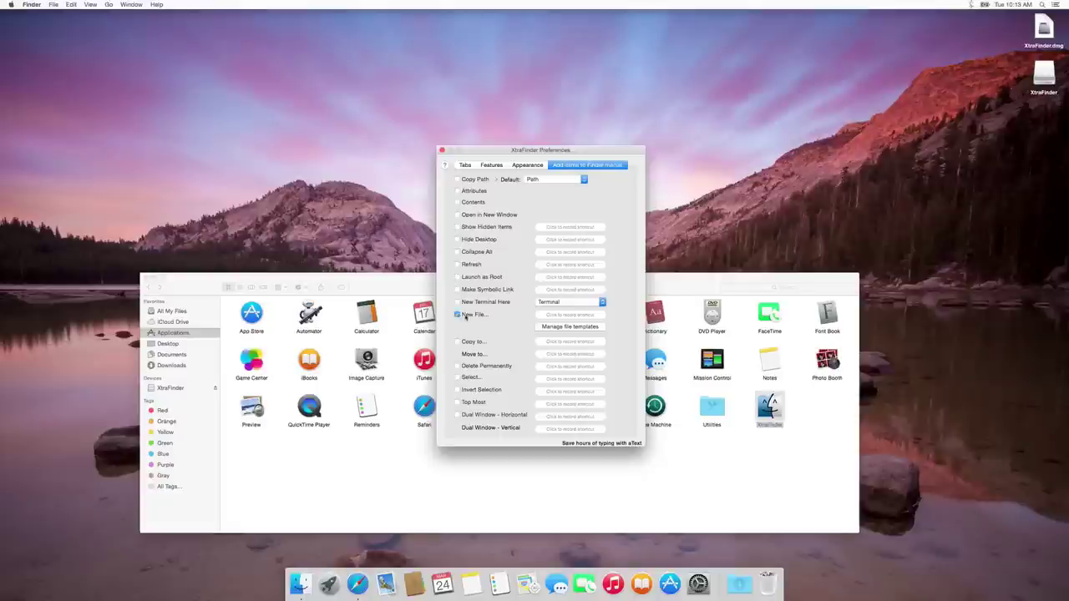
click(557, 315)
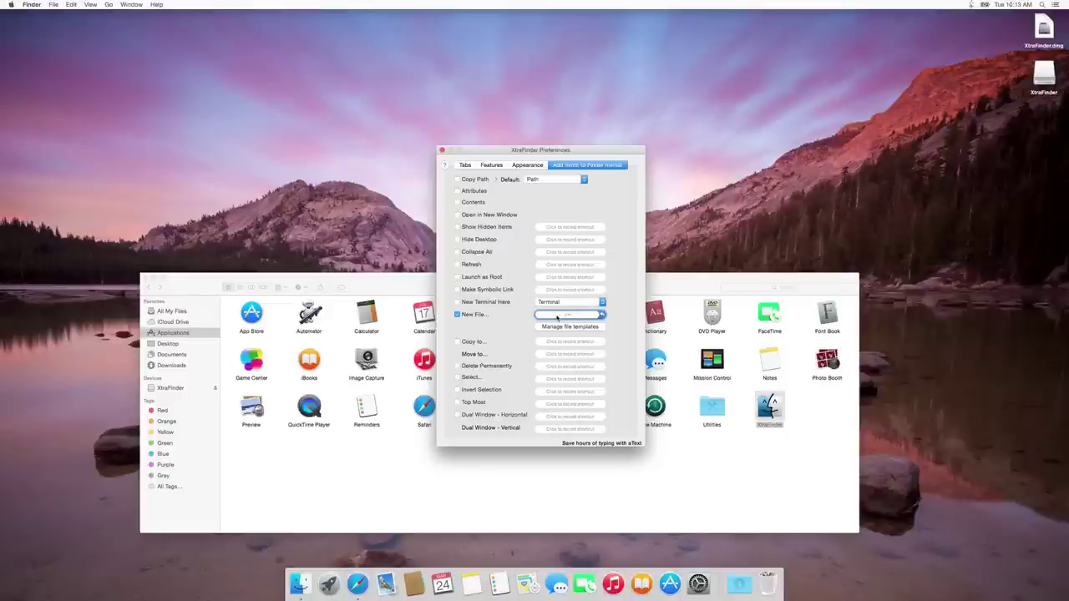
key(alt+super+n)
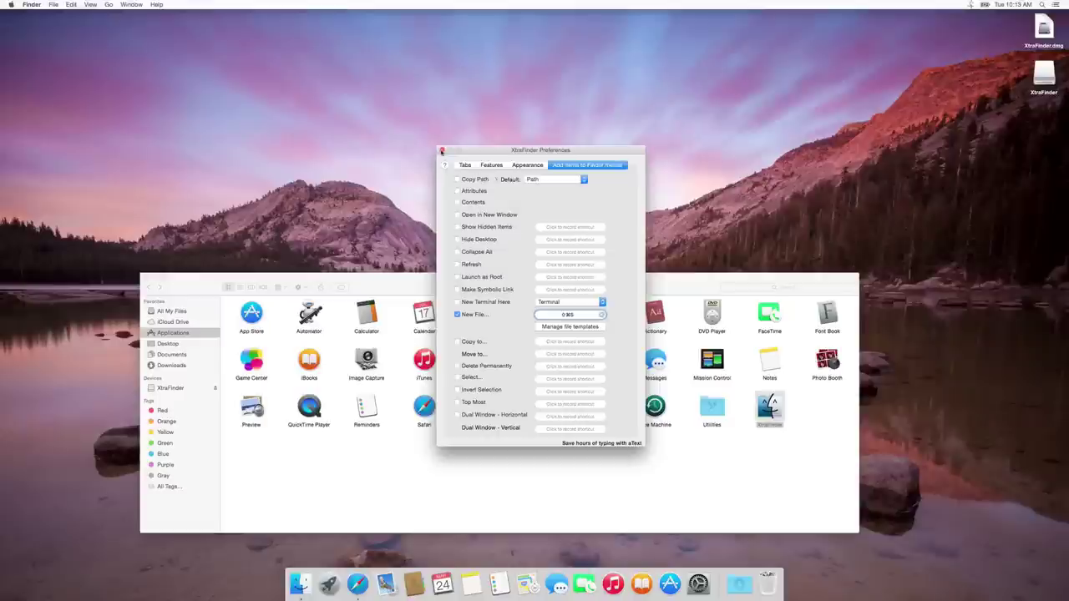
click(442, 152)
Restart XtraFinder from its Tools options and check which commands the desktop's context menu offers
click(972, 5)
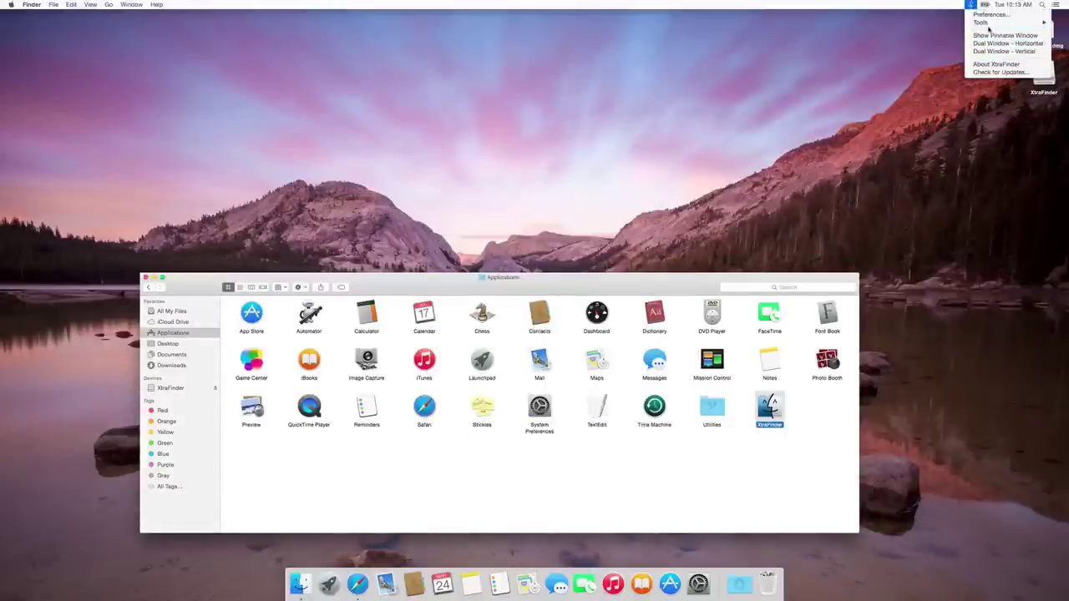
mouse_move(989, 25)
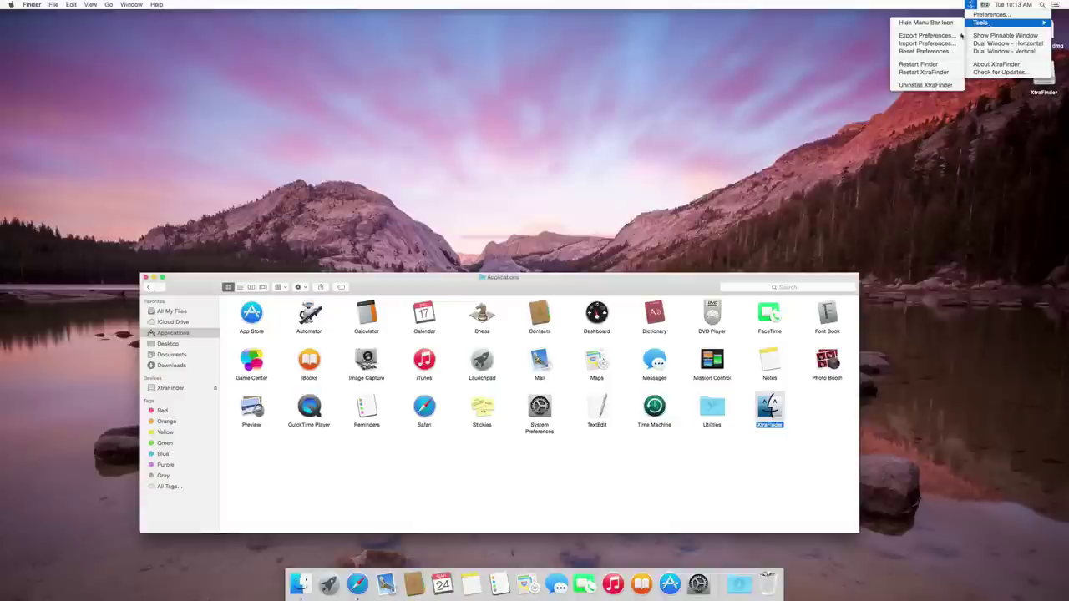
click(932, 72)
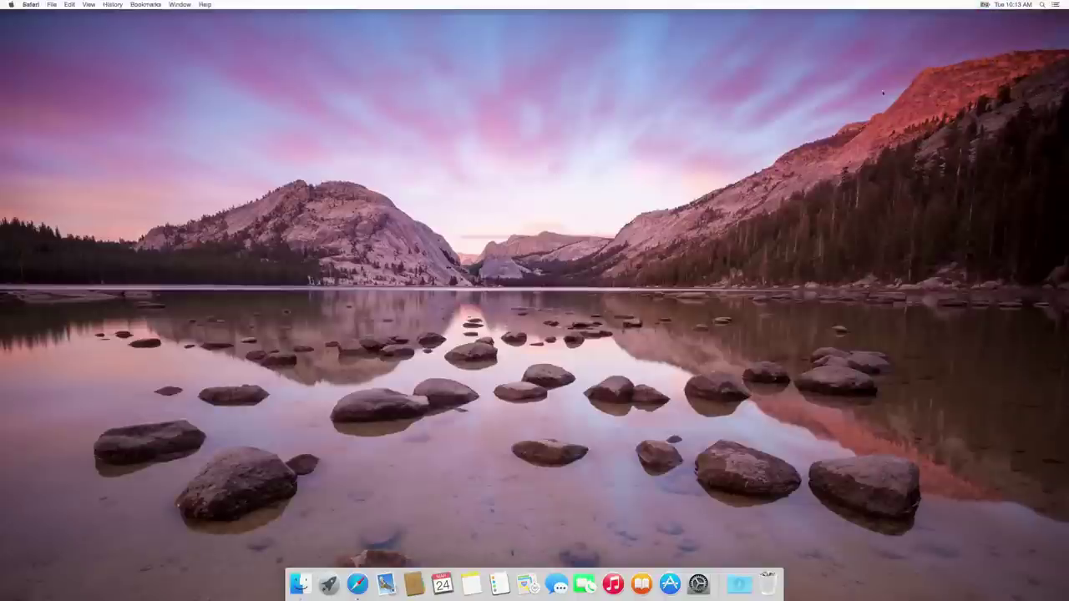
right_click(573, 224)
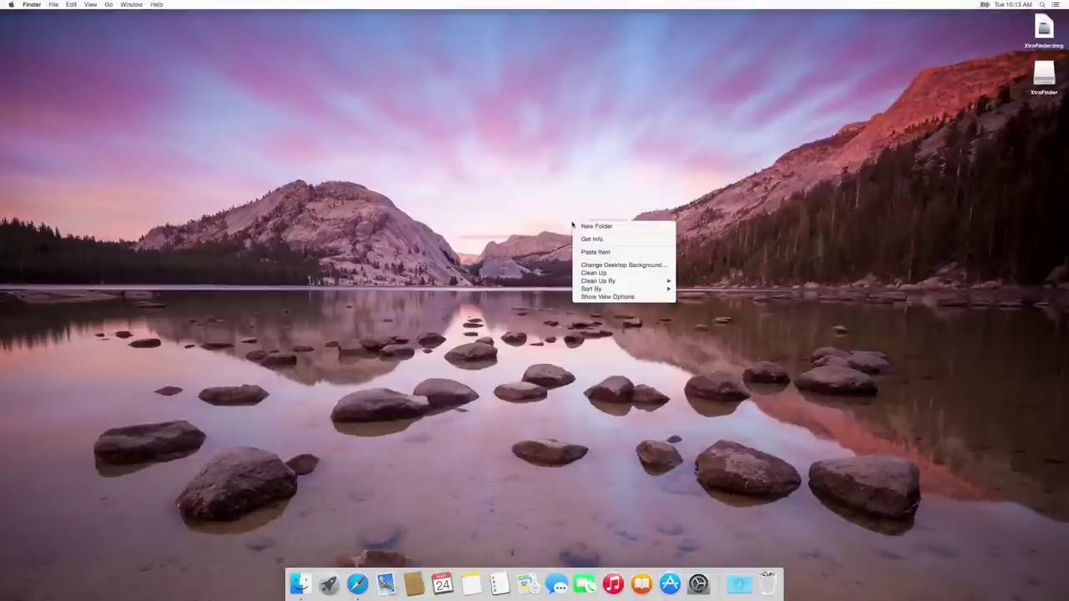
click(594, 175)
Show the Applications folder in a new, enlarged Finder window, launch XtraFinder from it and close its preferences
click(300, 582)
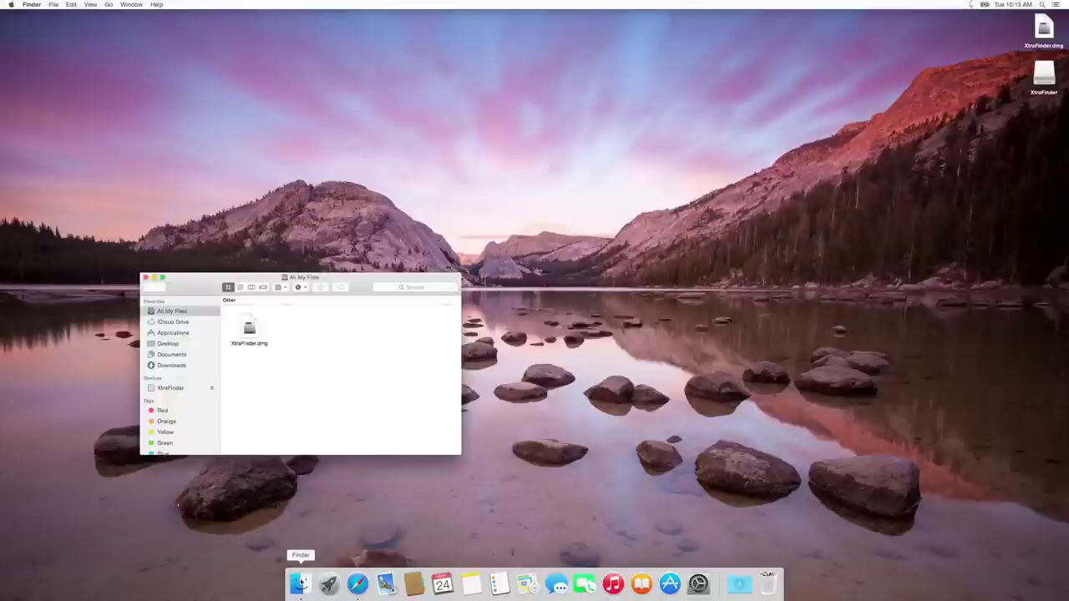
click(173, 332)
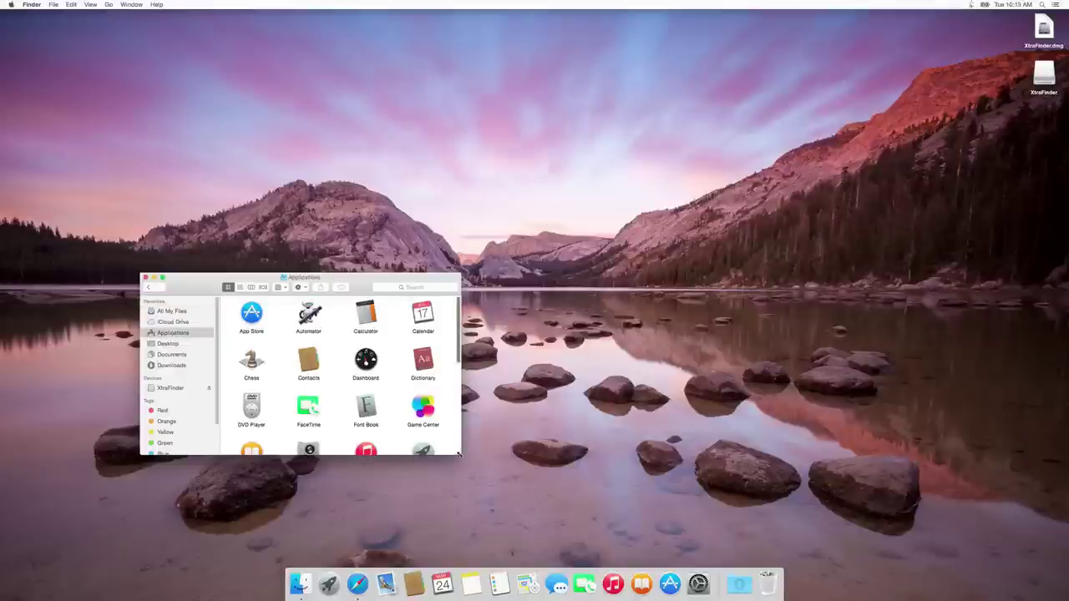
drag(462, 457, 772, 567)
double_click(501, 455)
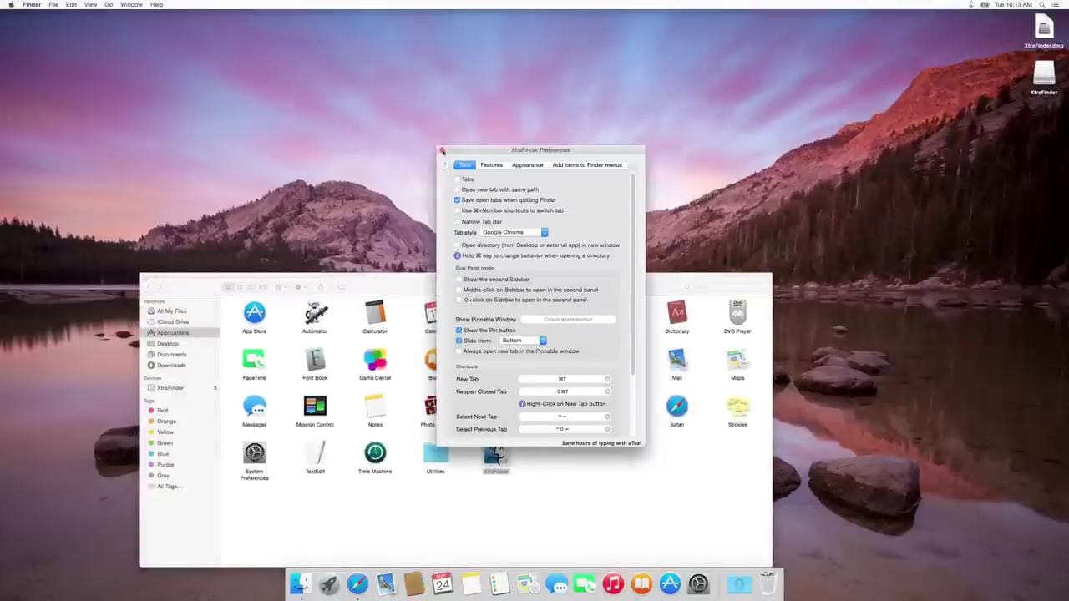
click(442, 150)
Check the context commands for the XtraFinder application, open it from there and close its preferences
right_click(507, 475)
right_click(496, 454)
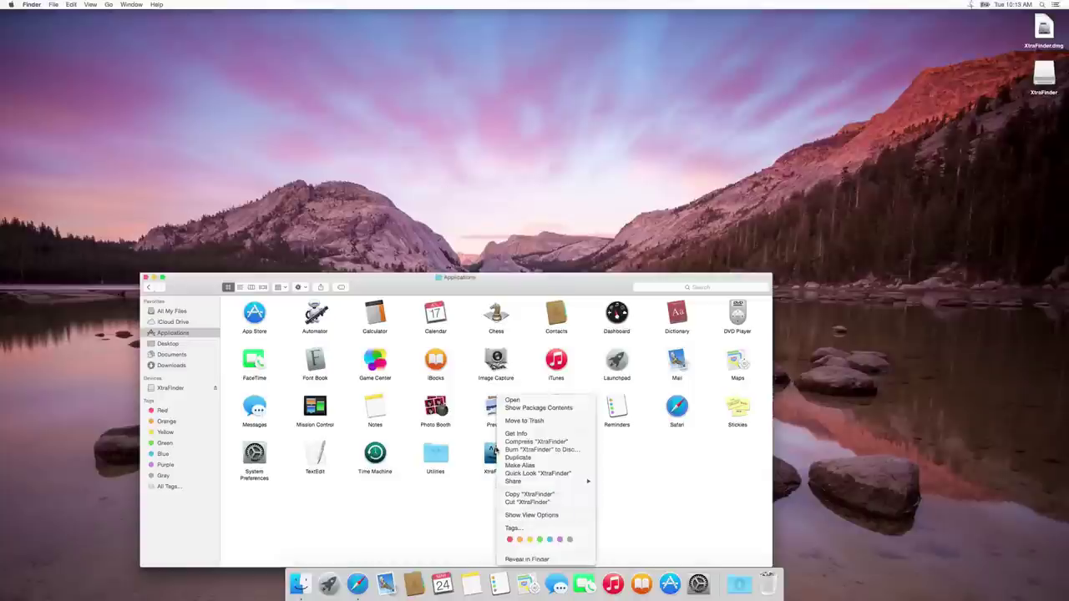
click(517, 401)
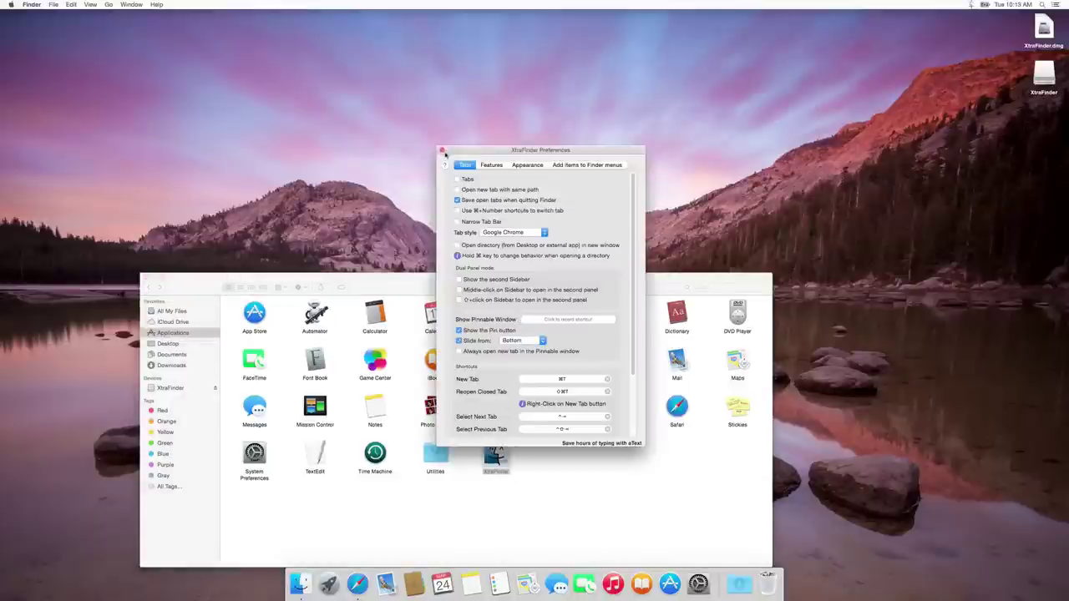
click(441, 151)
Check the file types offered by the desktop's New File command and close the Applications window
right_click(584, 128)
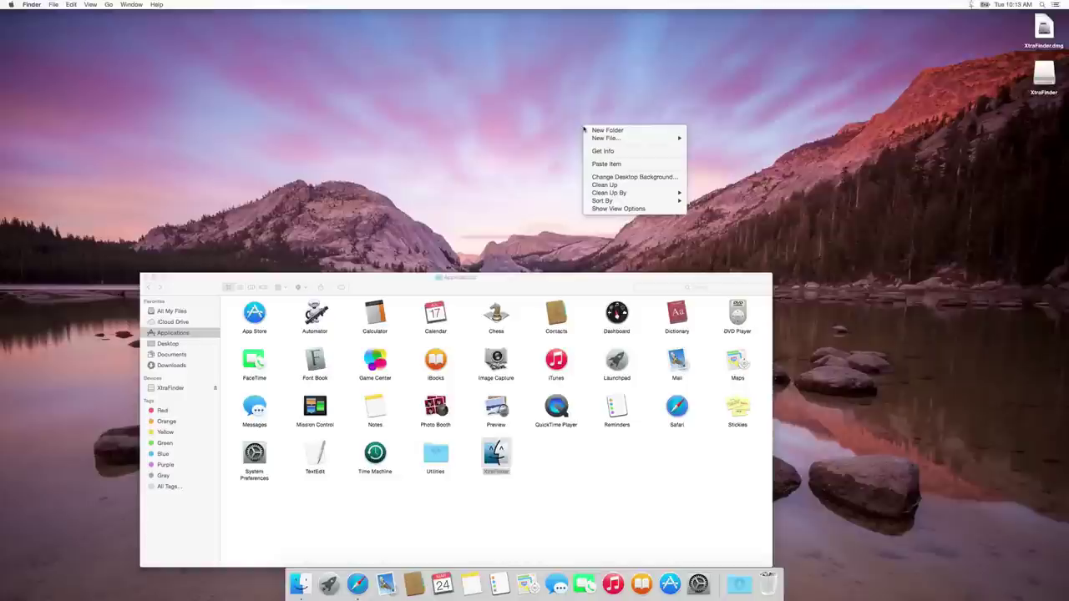
mouse_move(609, 142)
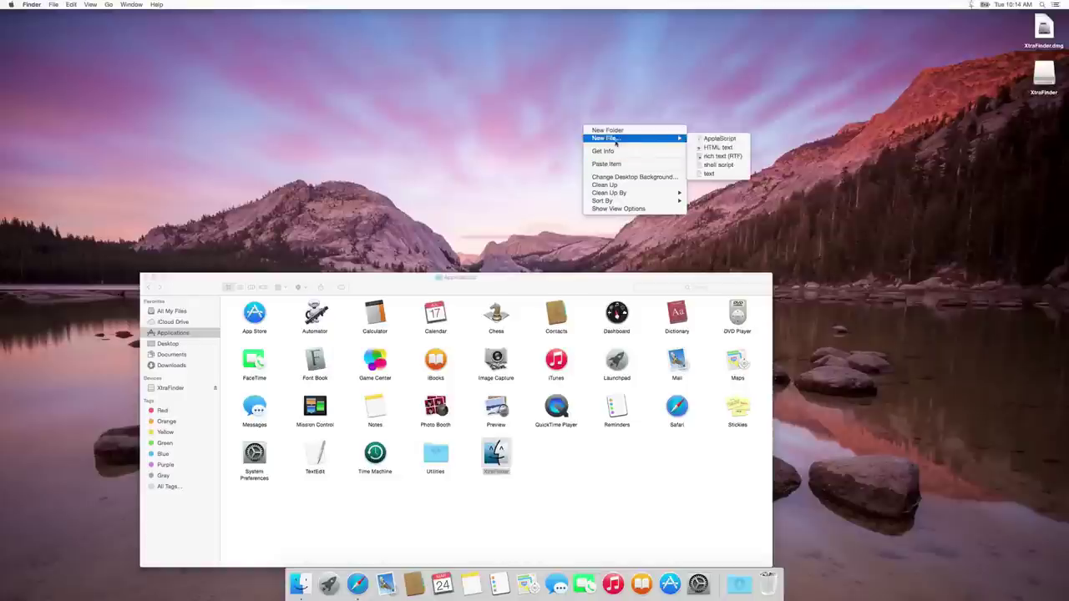
click(146, 279)
click(146, 278)
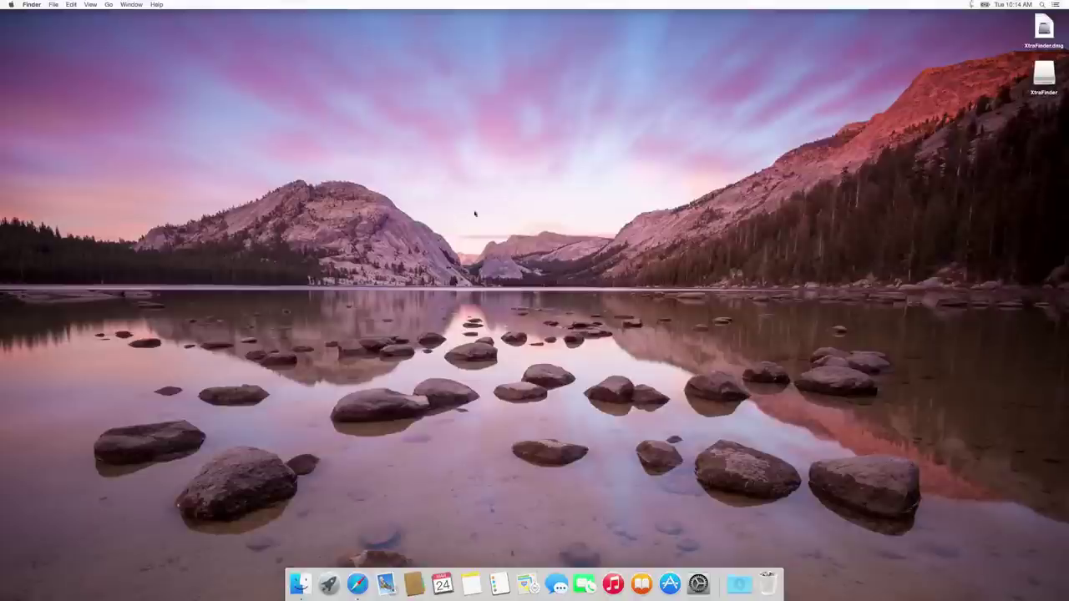
Create a new text file named Untitled.txt on the desktop with the New File command
right_click(538, 203)
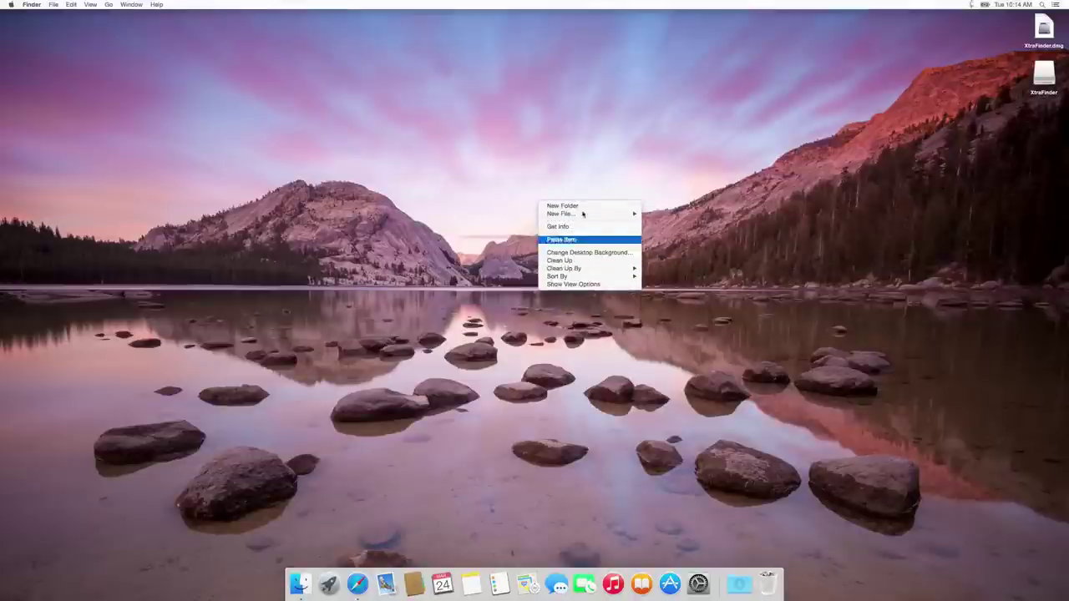
mouse_move(587, 216)
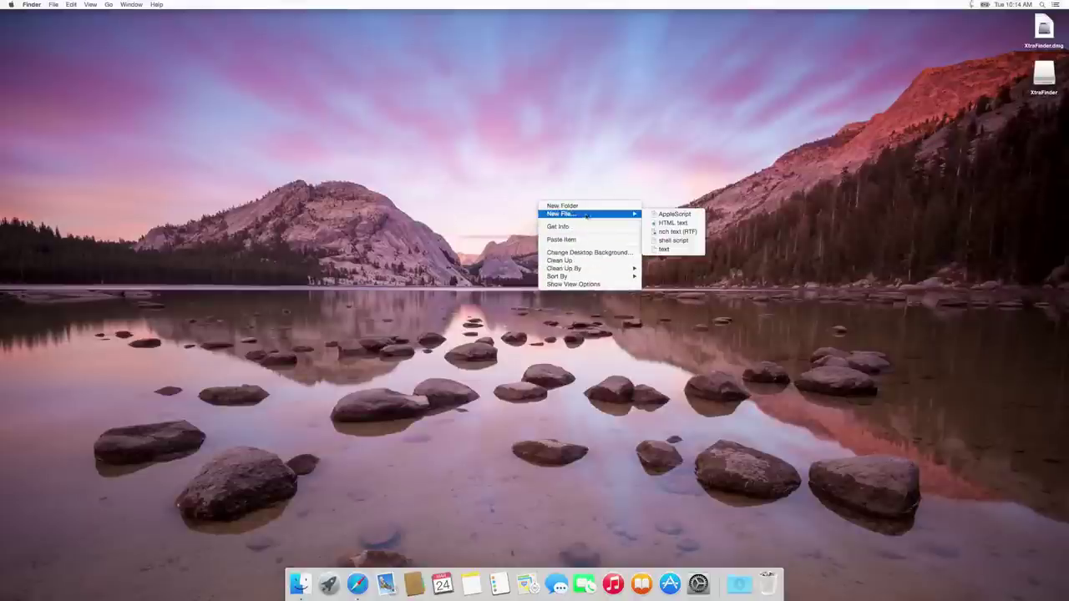
click(663, 249)
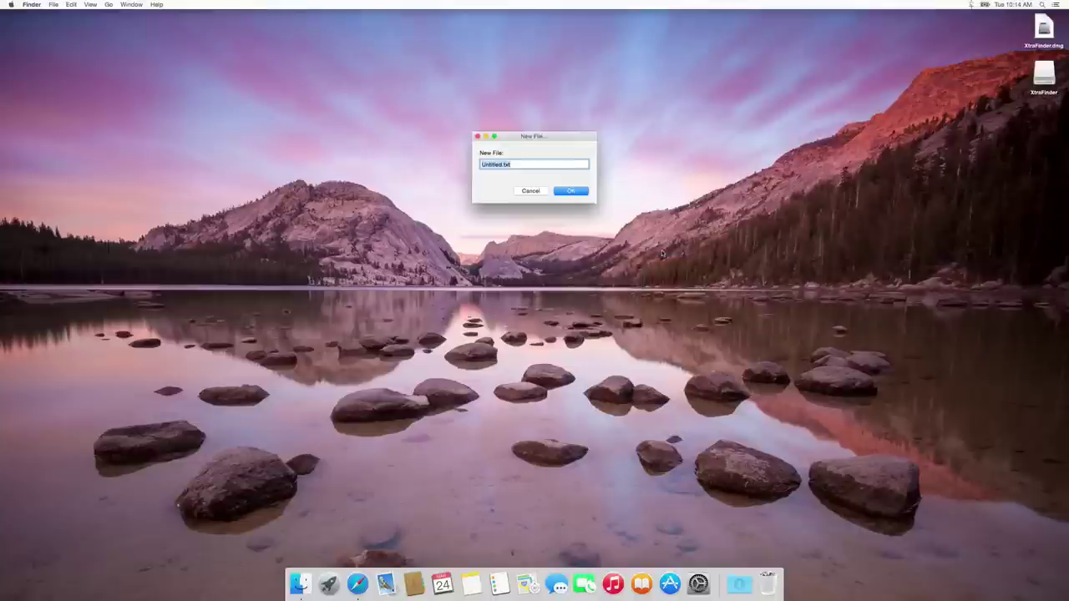
click(570, 191)
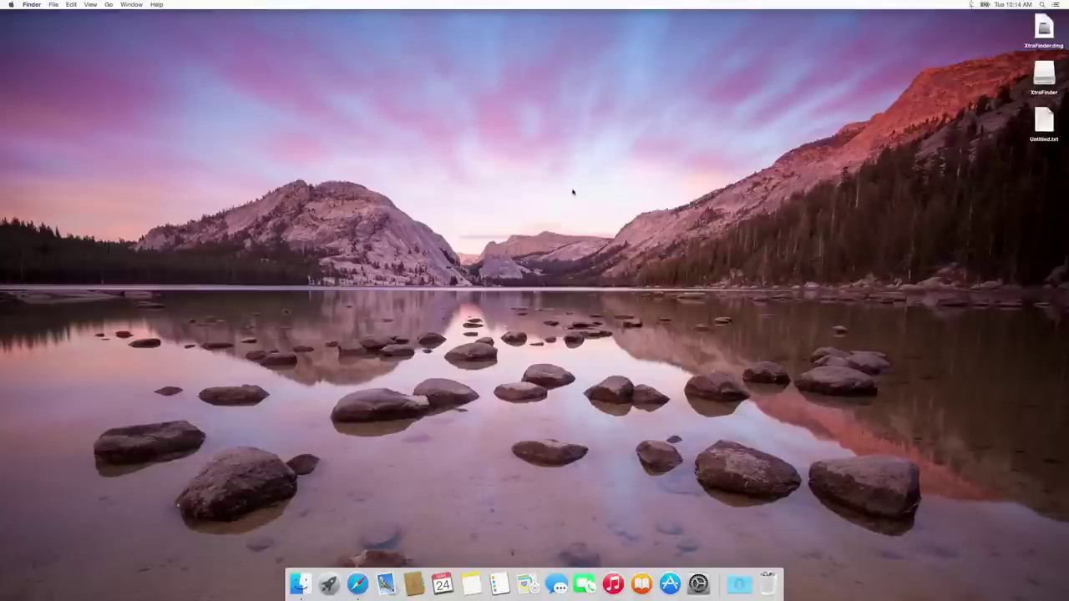
Cut Untitled.txt from the desktop and deselect it
right_click(1044, 126)
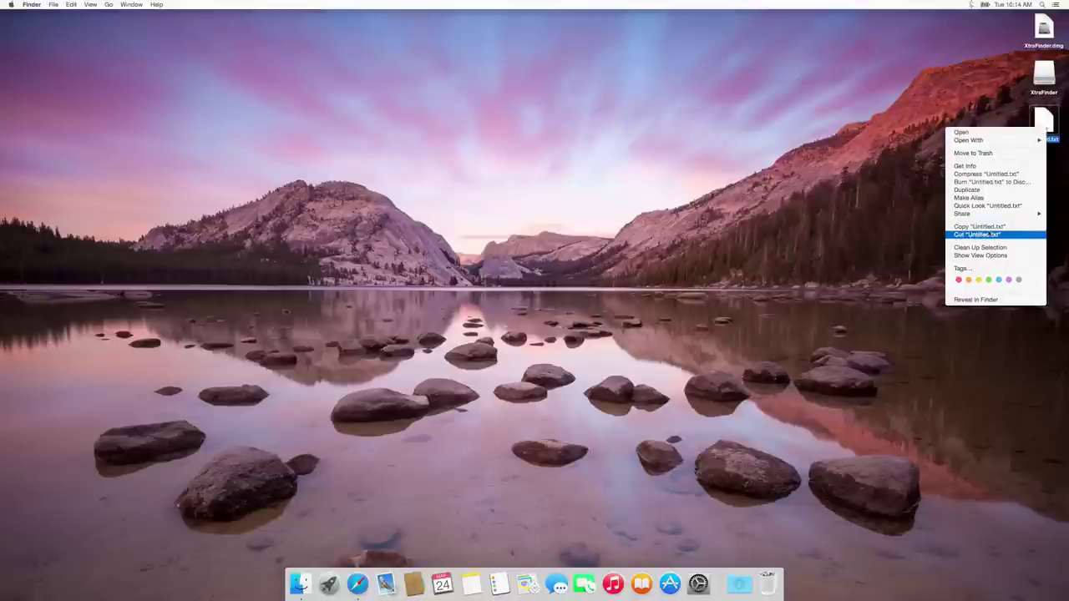
click(990, 234)
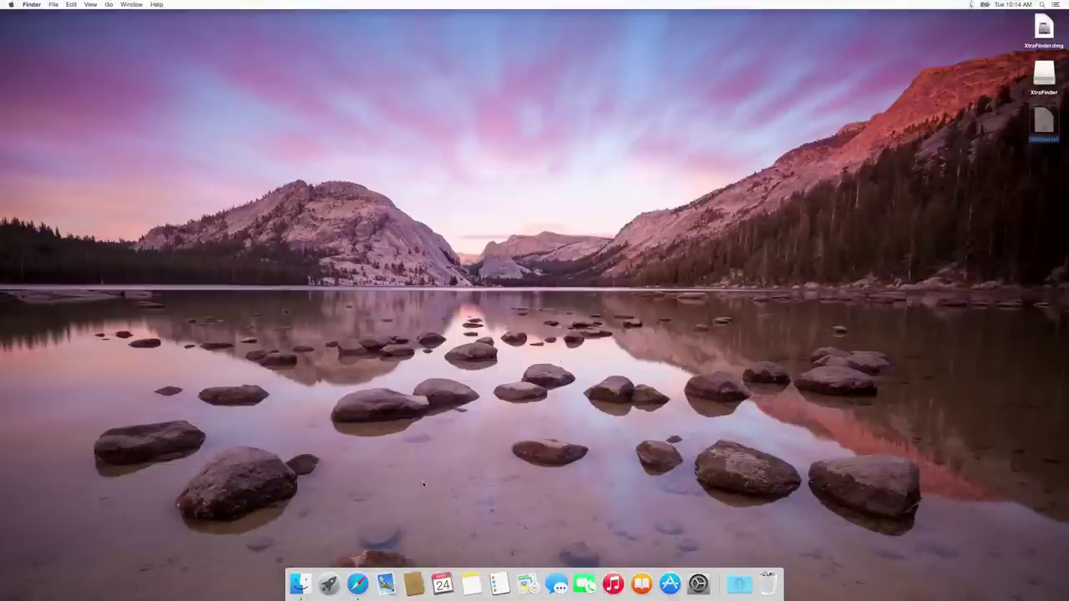
click(415, 429)
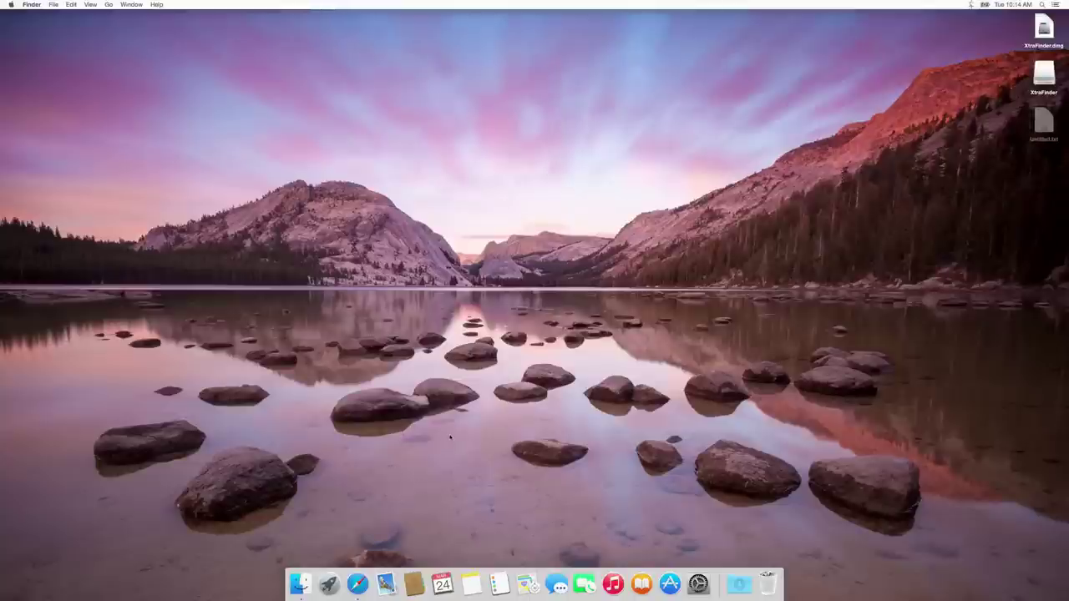